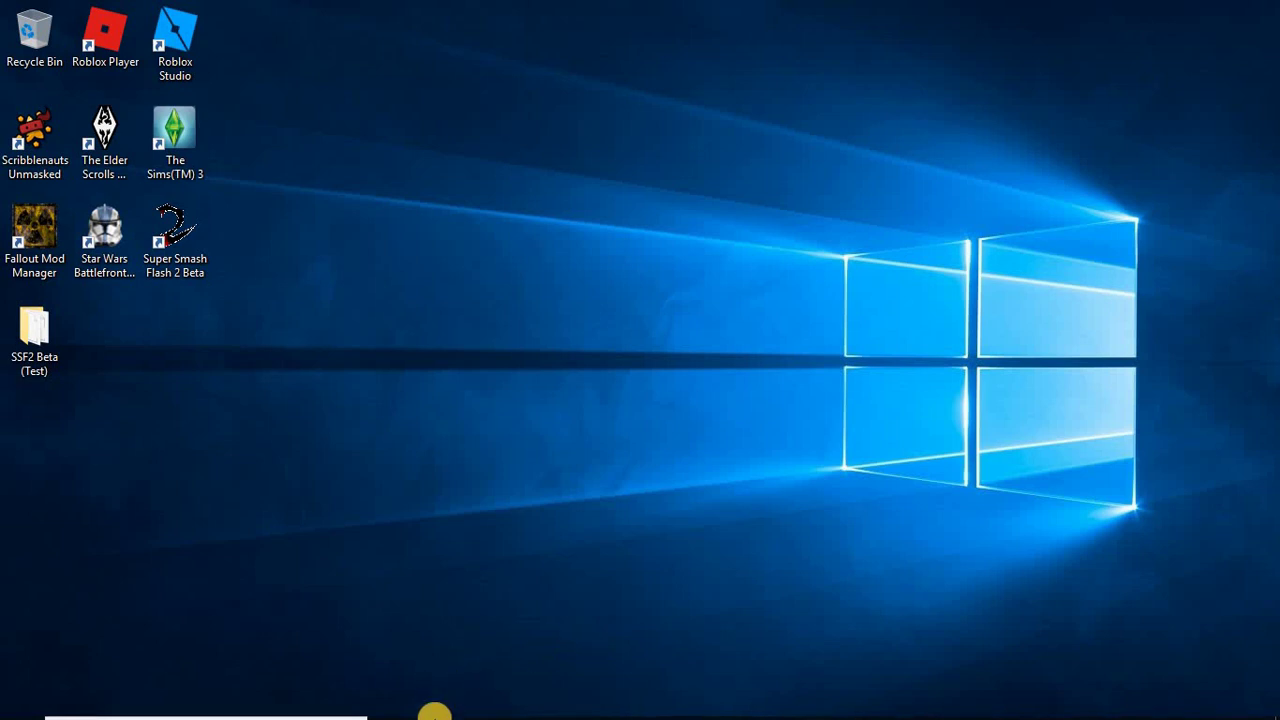
Step: Download Project Sandbag.7z through the second MediaFire link in the PSB Open Beta Trailer Release video description, and close the MediaFire page
mouse_move(437, 697)
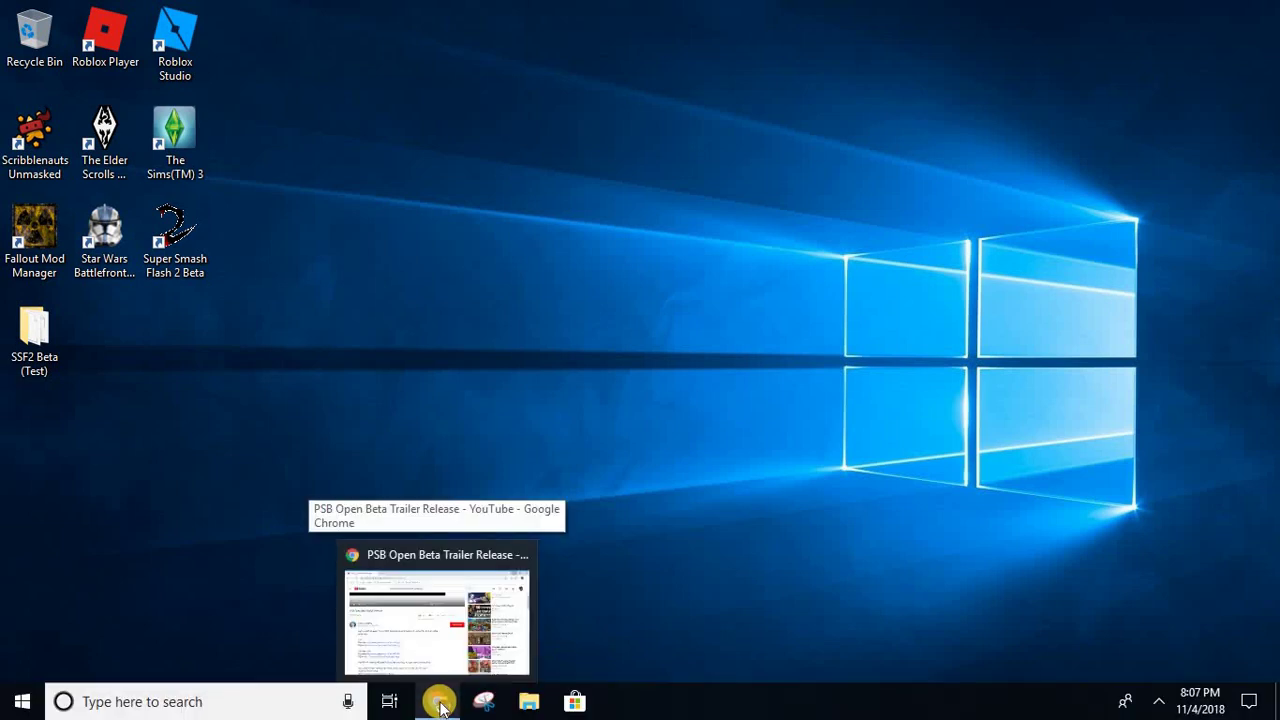
left_click(441, 705)
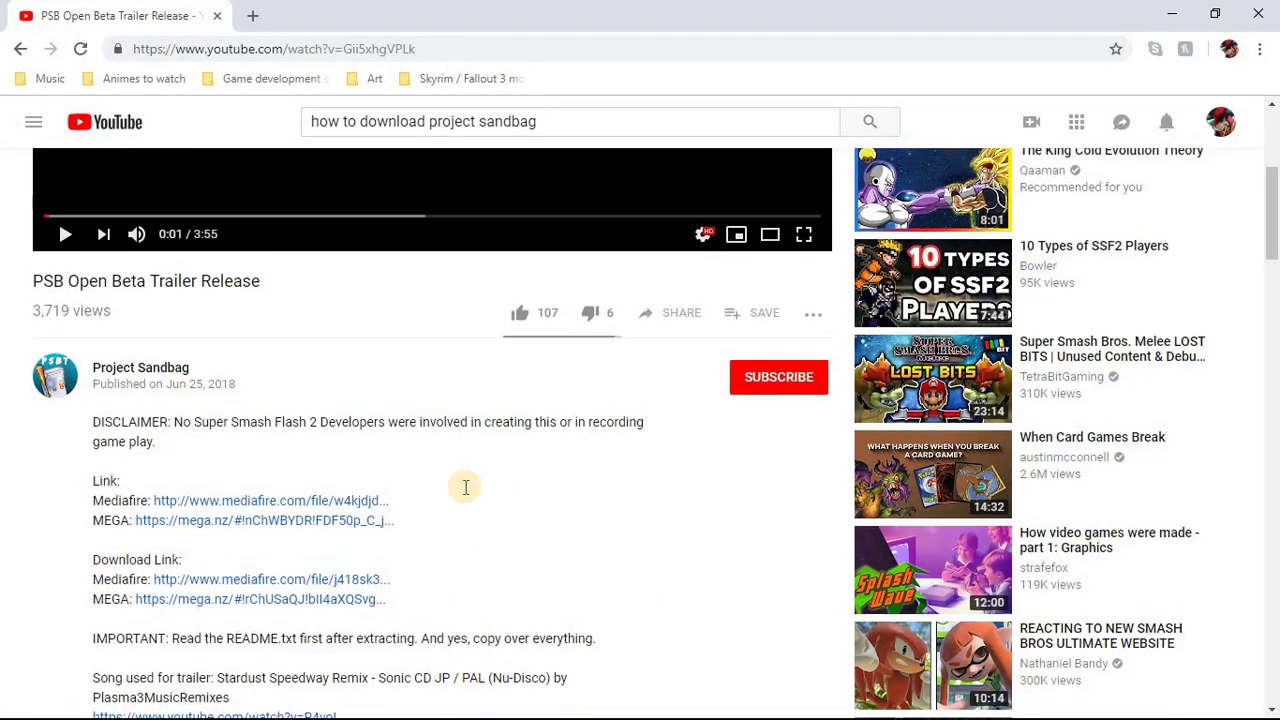
scroll(465, 487, "up", 3)
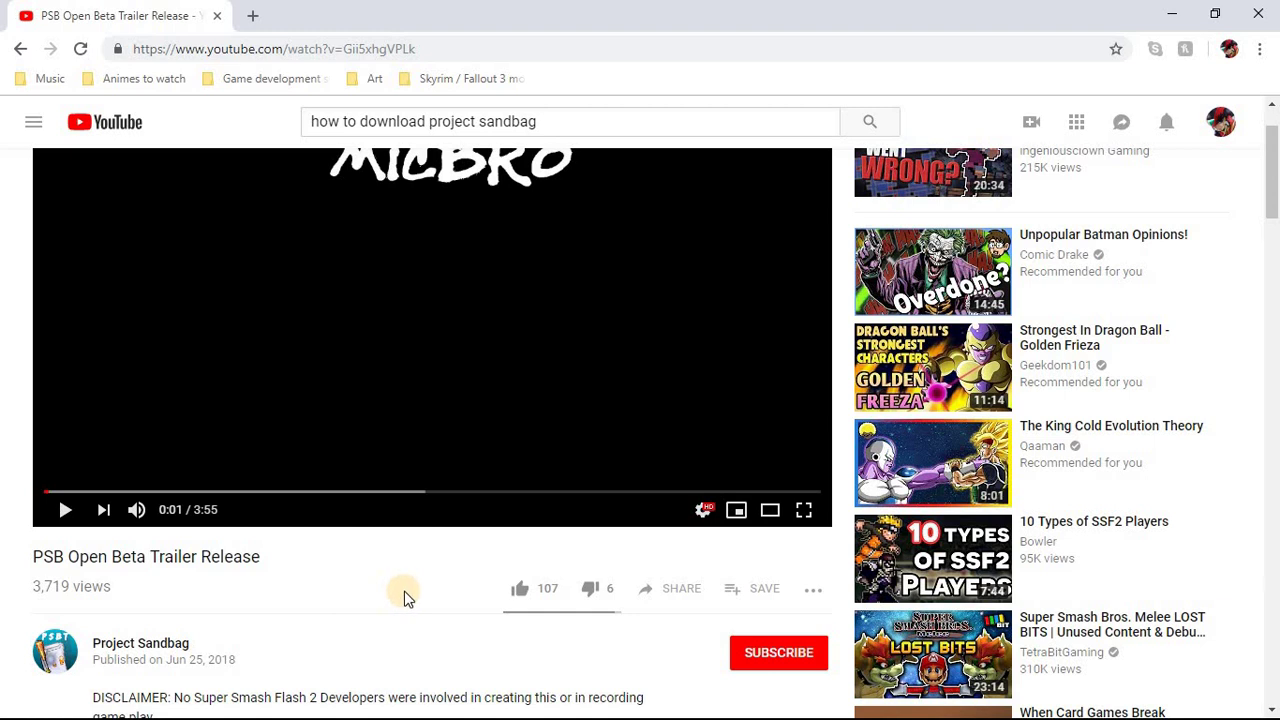
scroll(404, 595, "down", 2)
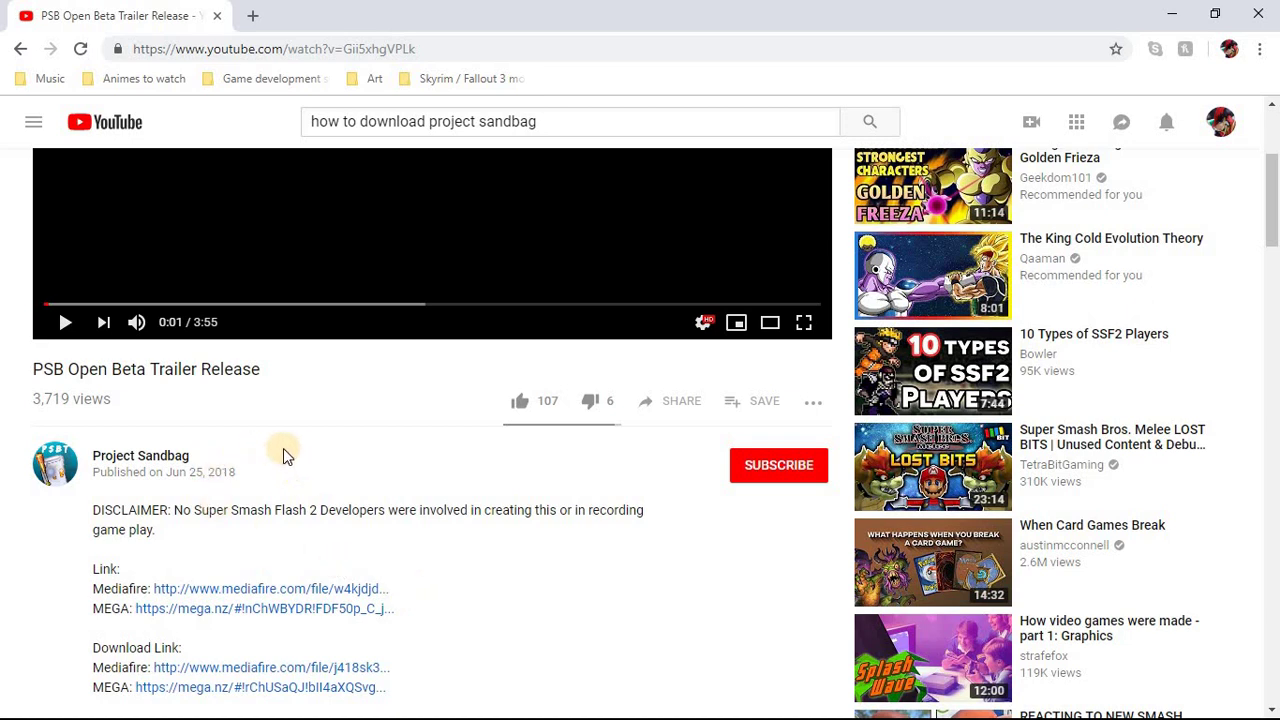
scroll(307, 428, "down", 2)
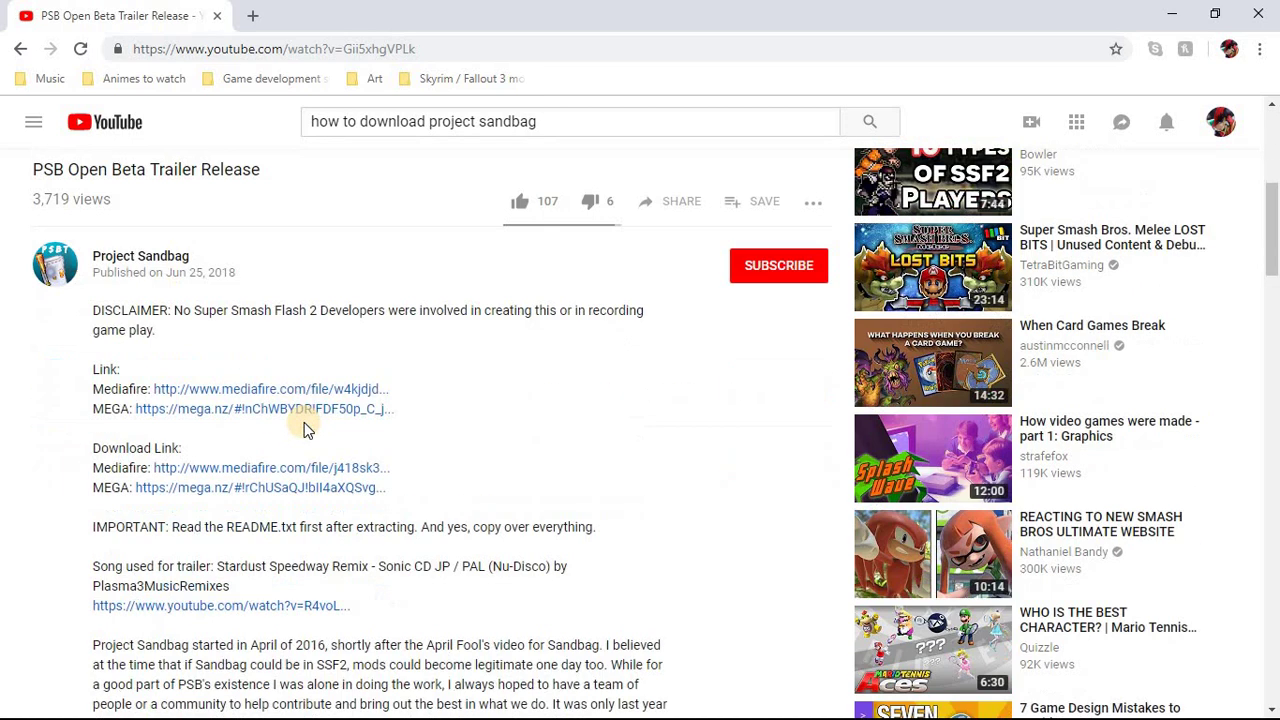
scroll(307, 428, "down", 2)
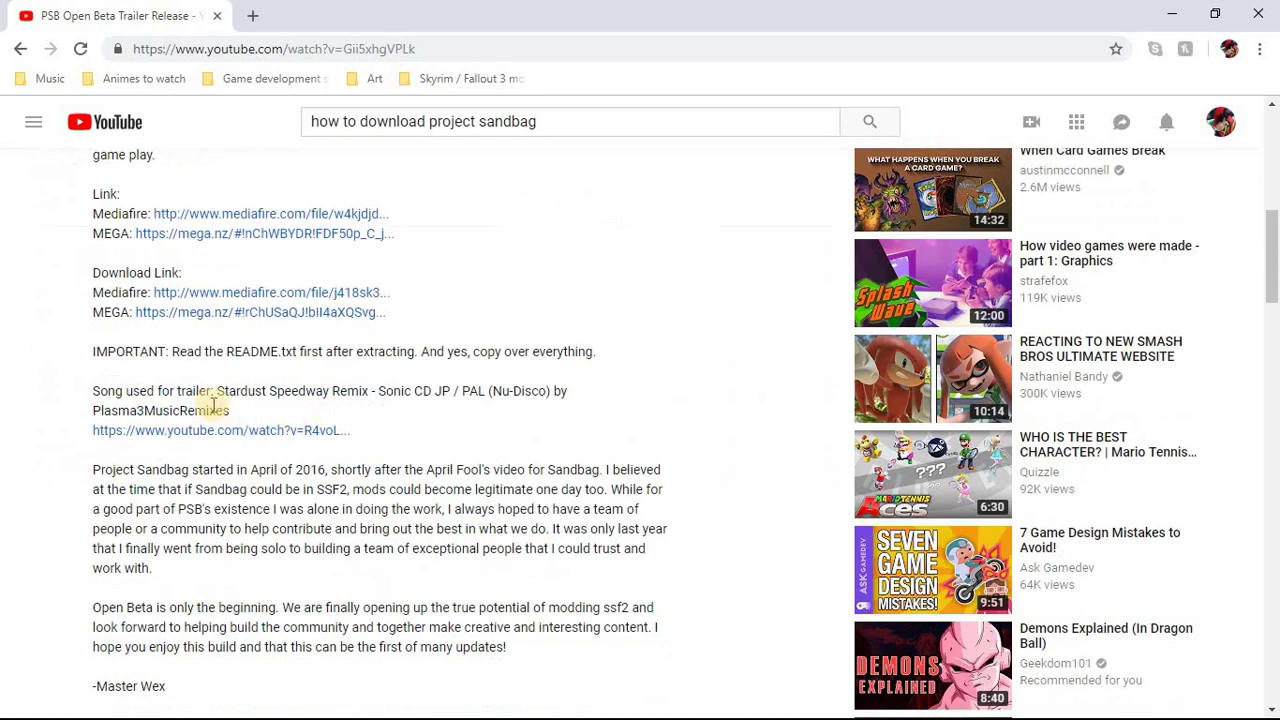
left_click(280, 295)
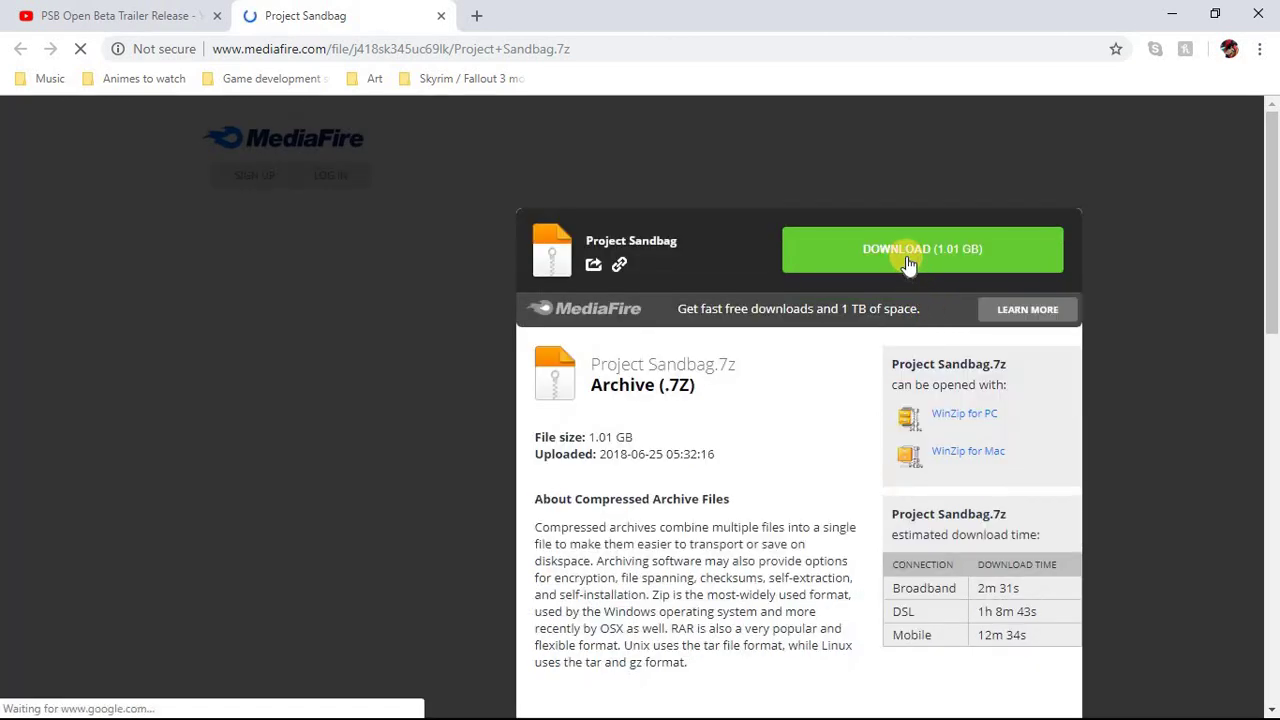
left_click(906, 261)
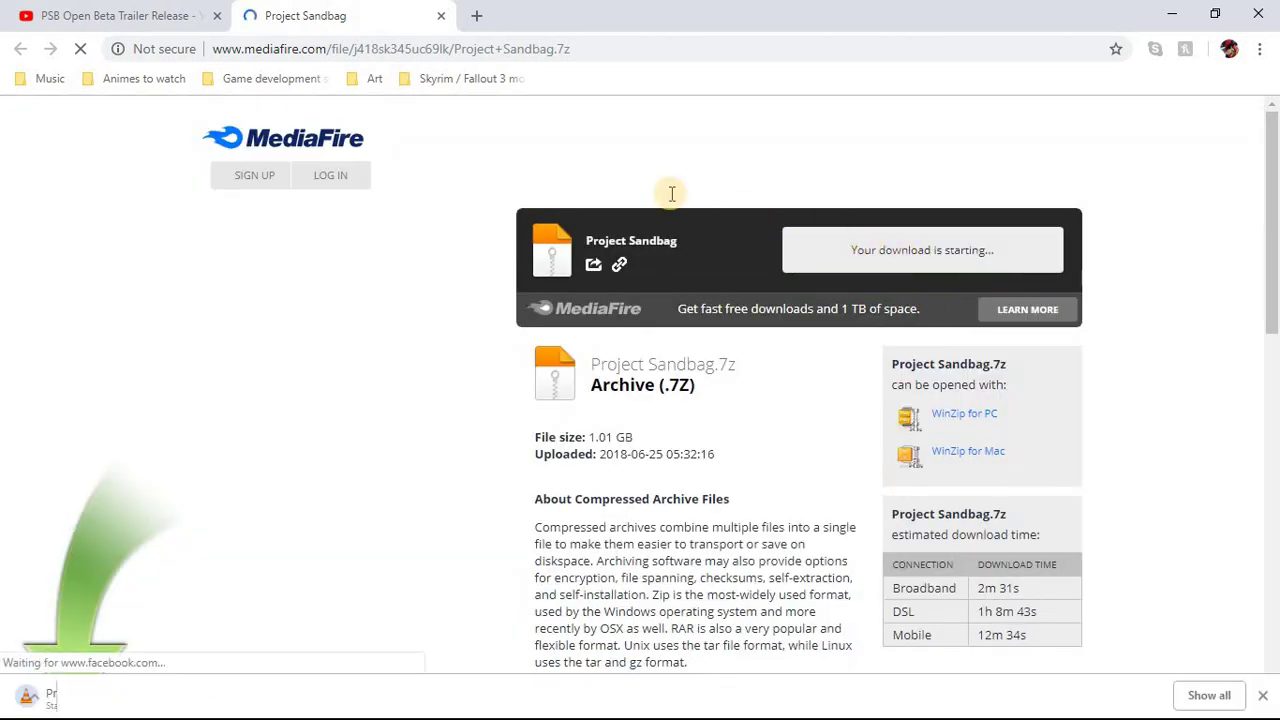
left_click(443, 17)
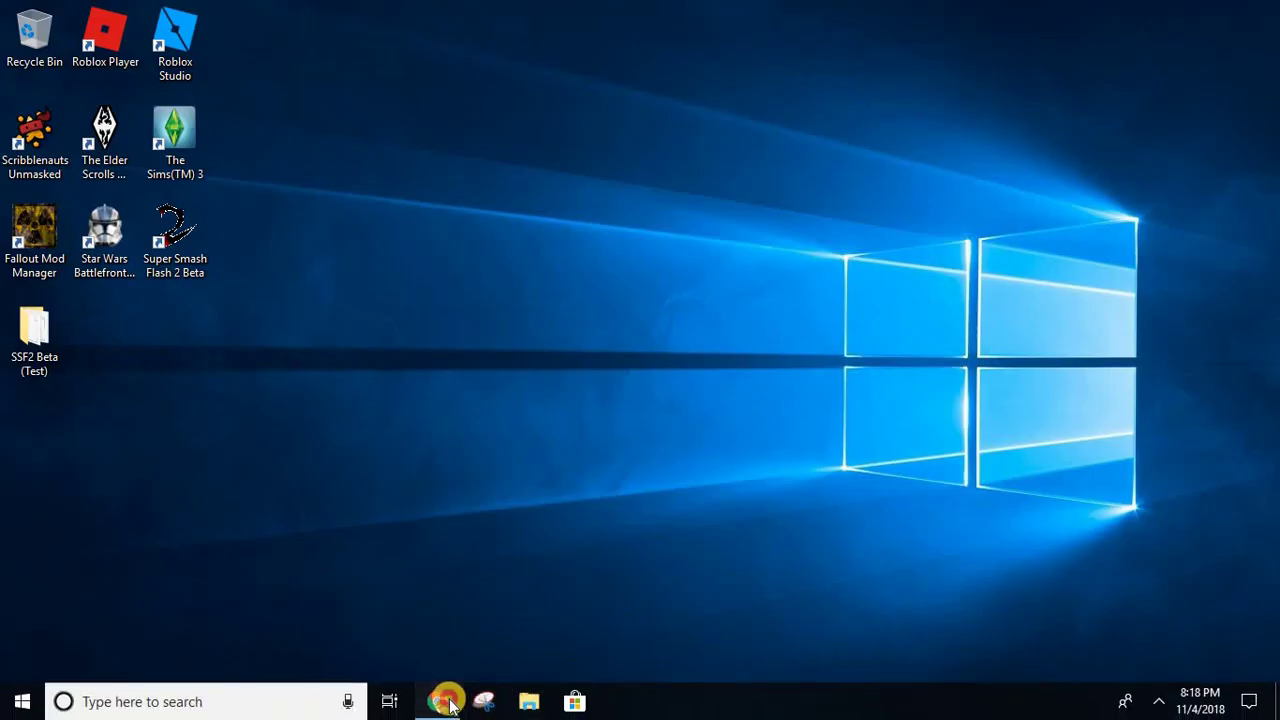
Step: Check the archive download in Chrome, minimize the browser and open 7-Zip File Manager
left_click(443, 697)
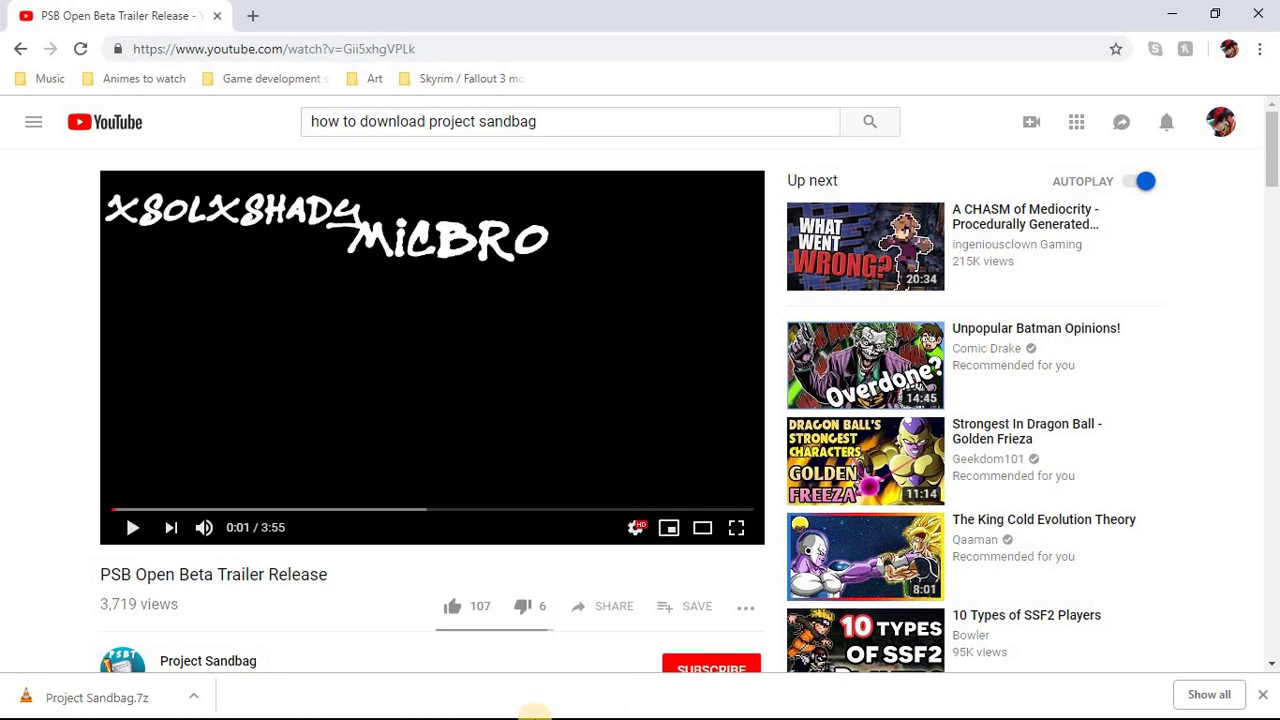
left_click(1172, 12)
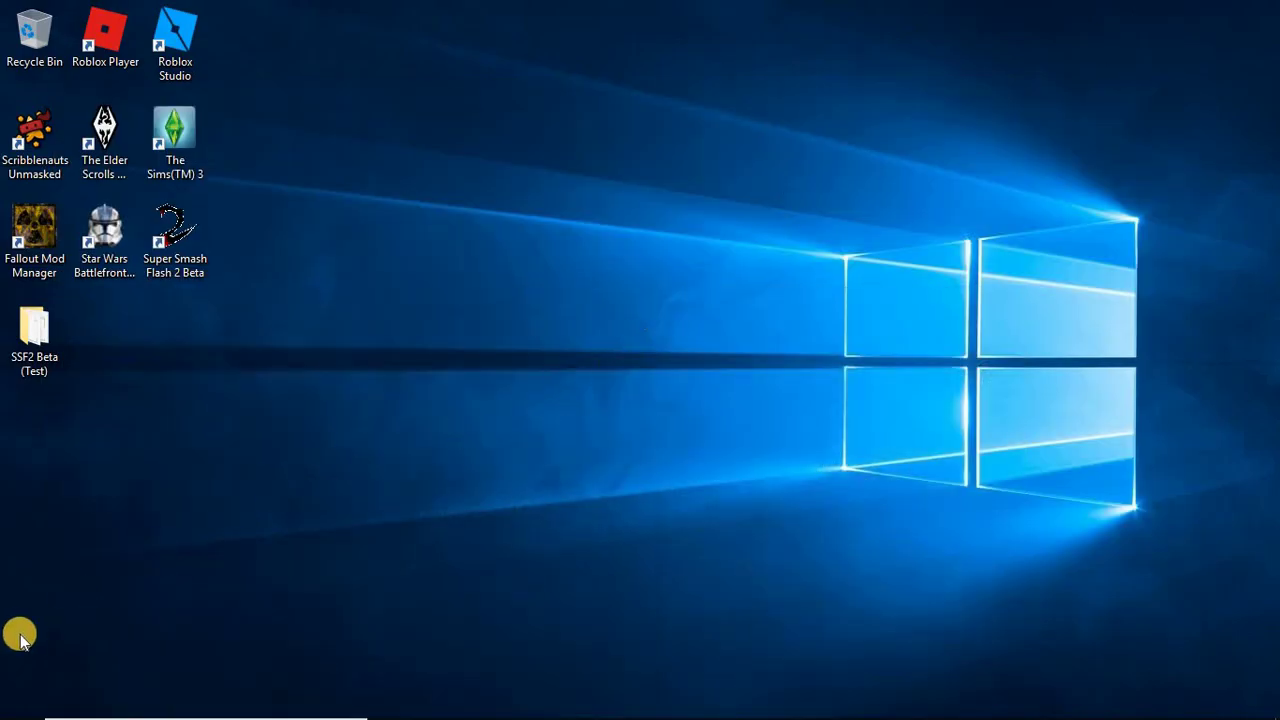
left_click(12, 706)
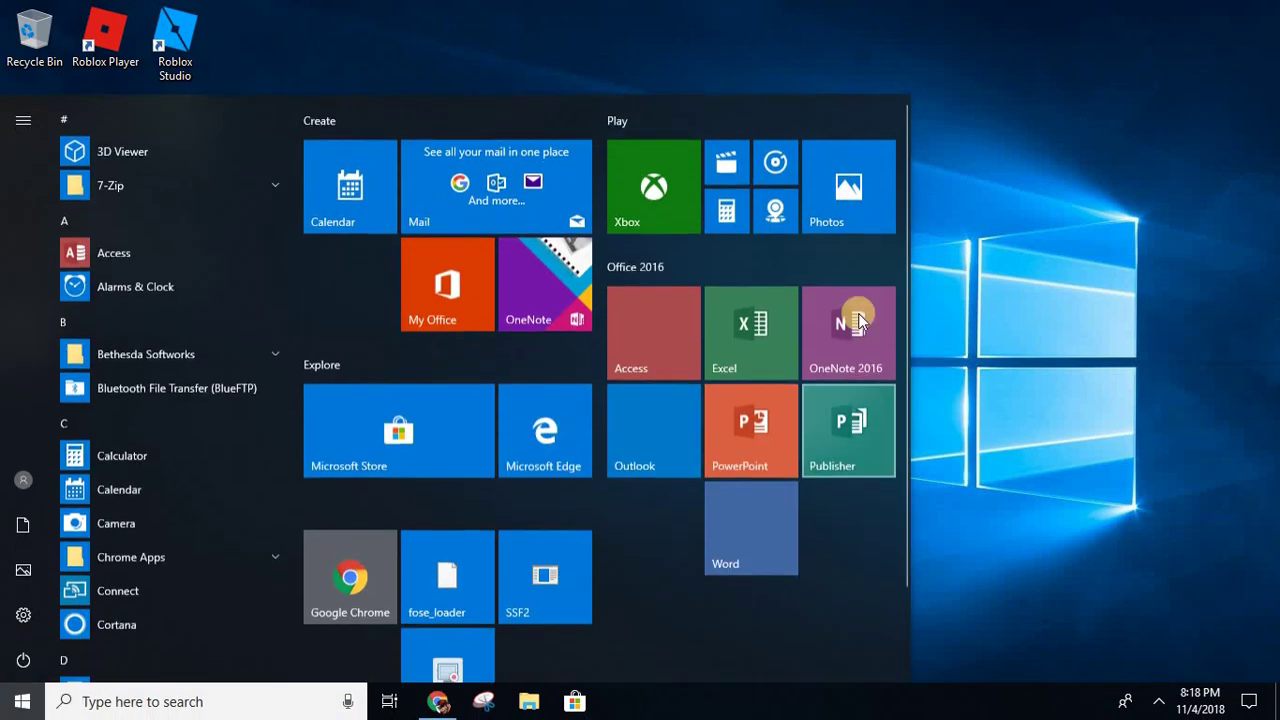
left_click(257, 186)
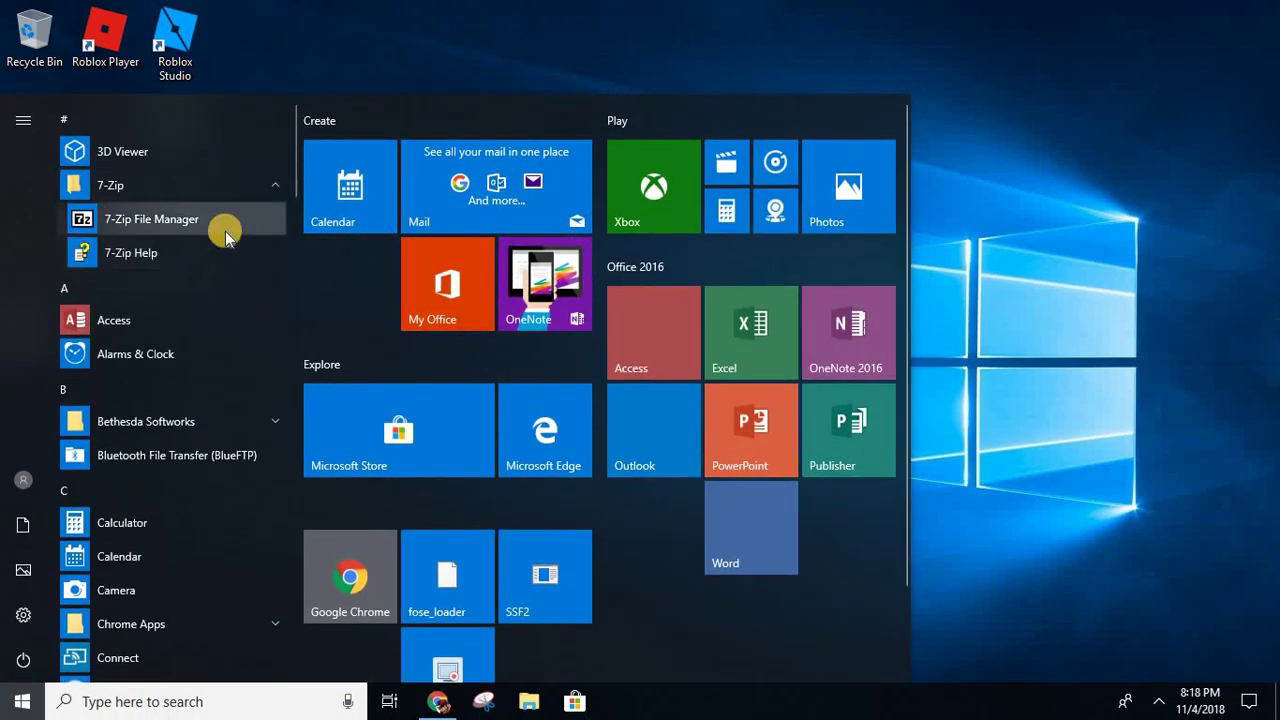
left_click(225, 231)
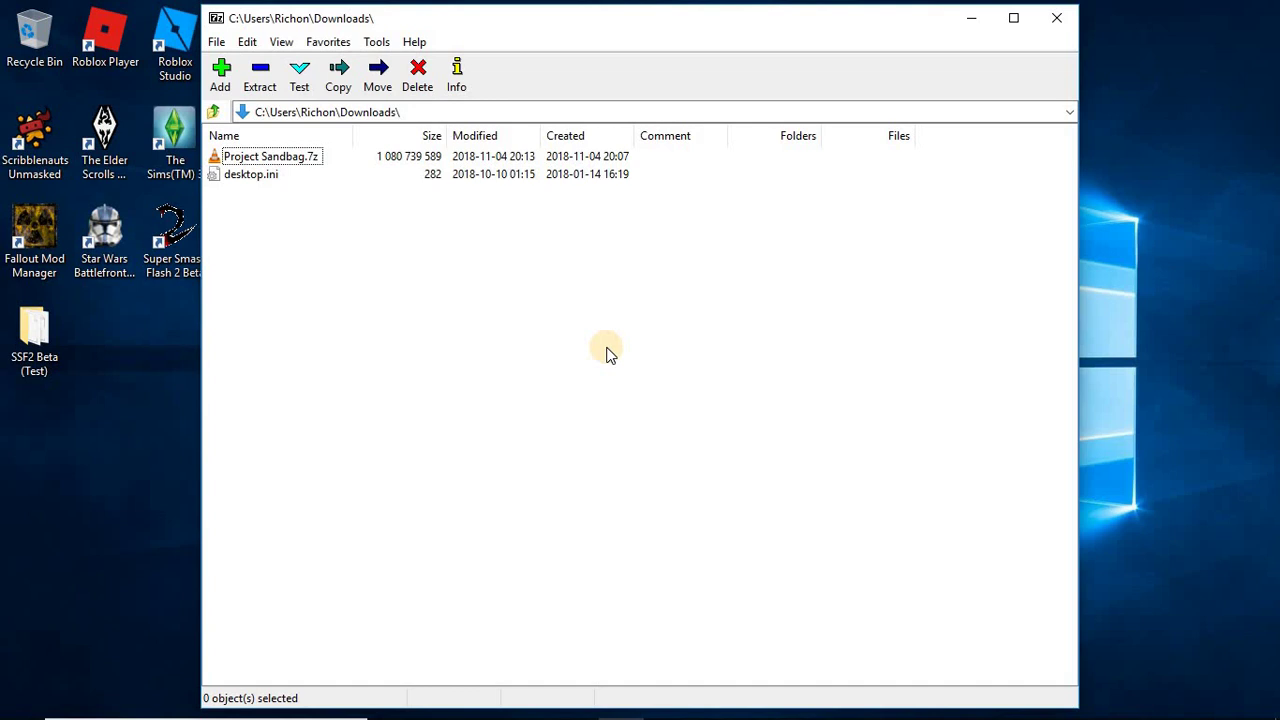
Step: Extract the Project Sandbag folder from Project Sandbag.7z into Downloads and close 7-Zip
left_click(301, 160)
double_click(301, 160)
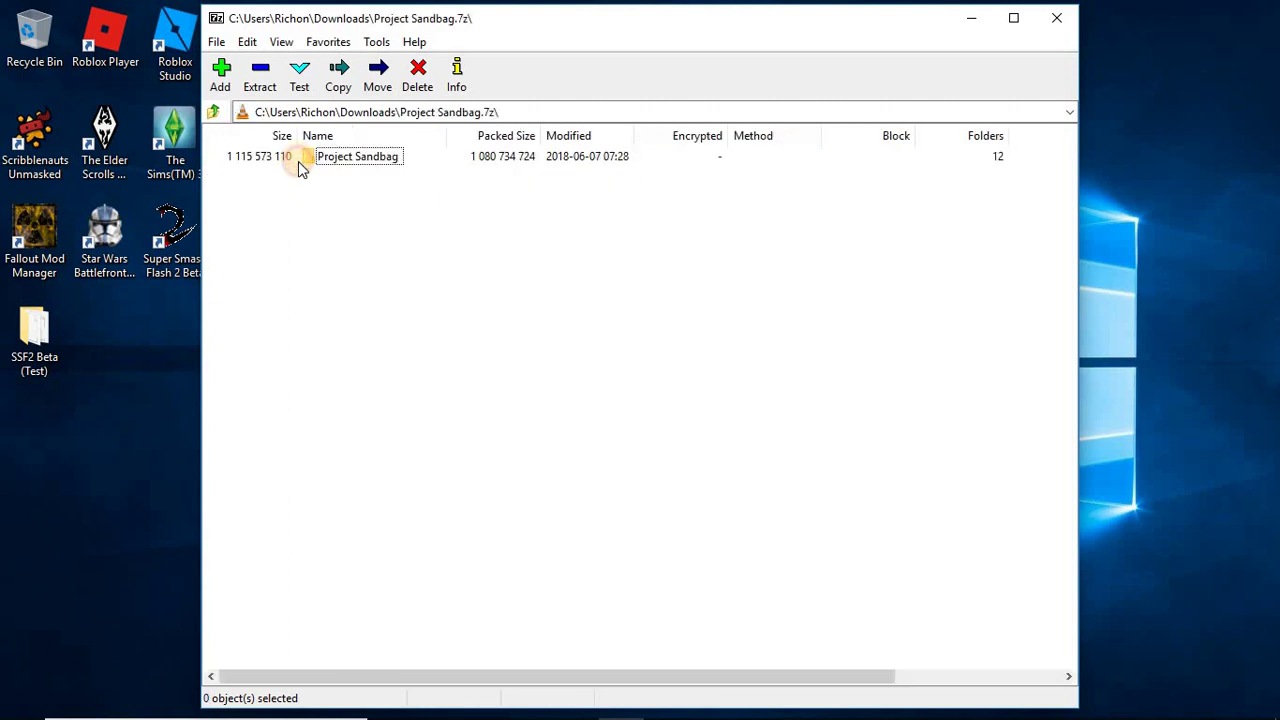
left_click(357, 160)
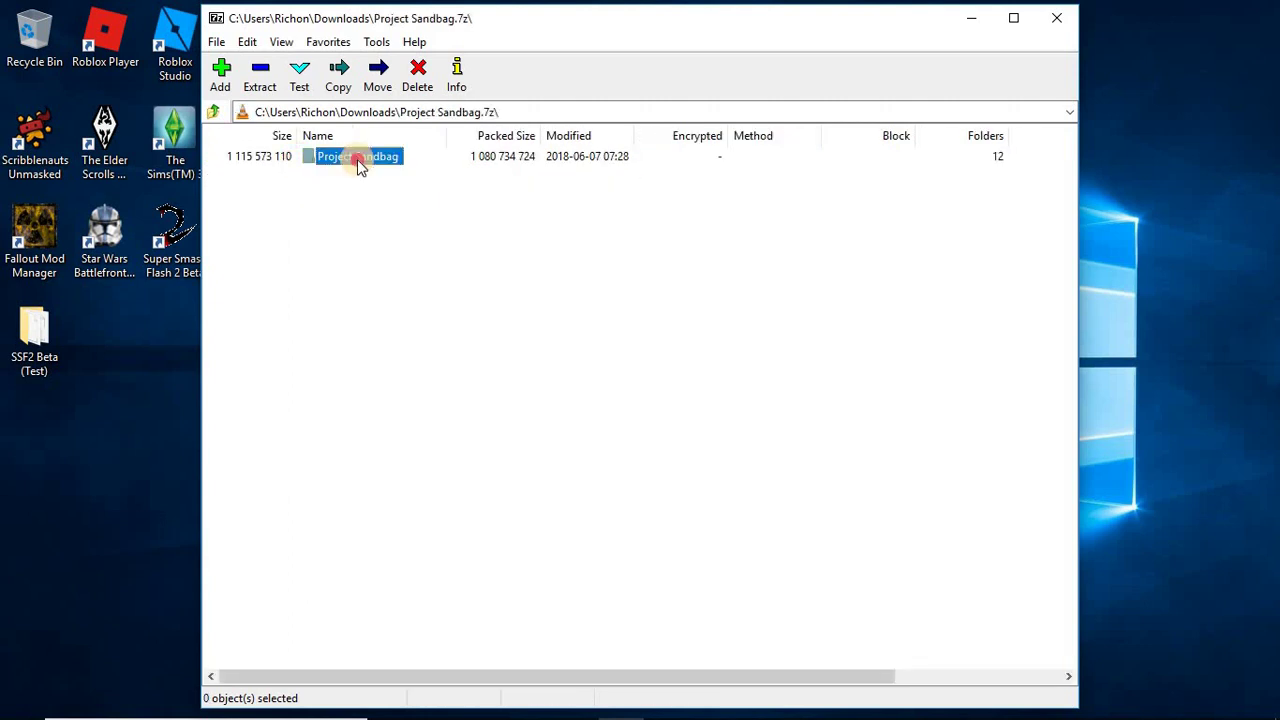
left_click(260, 80)
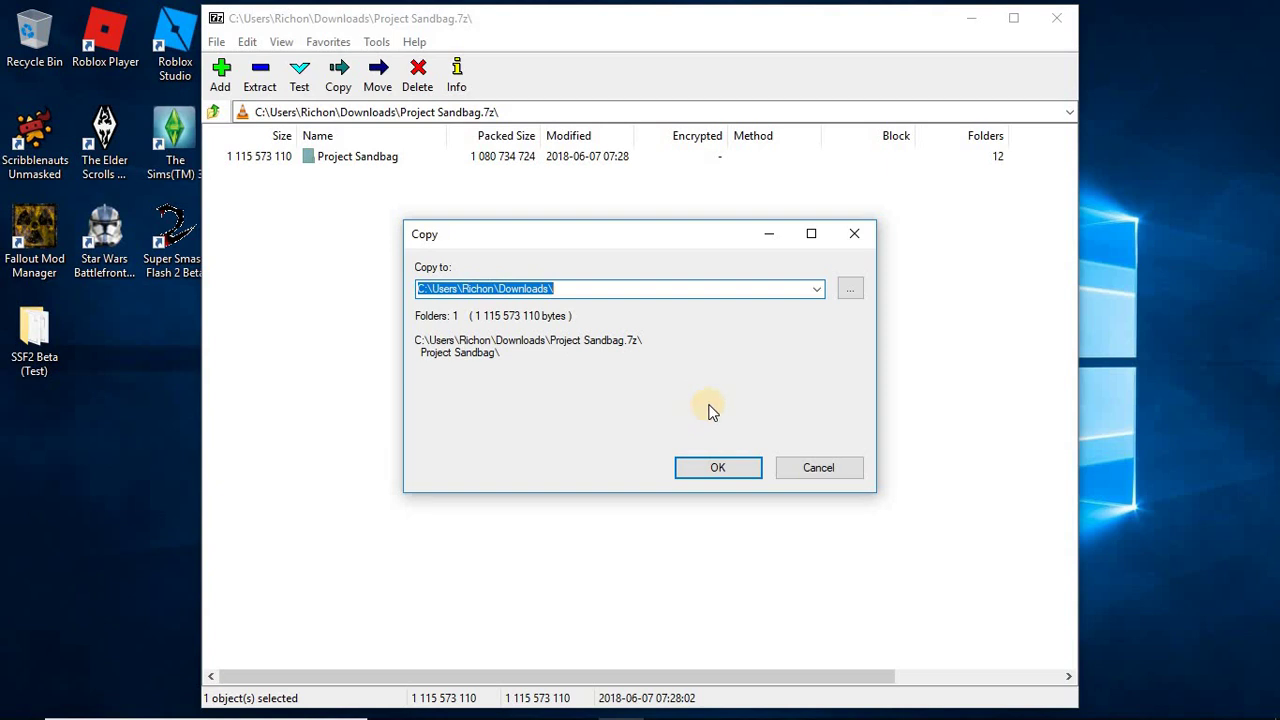
left_click(711, 476)
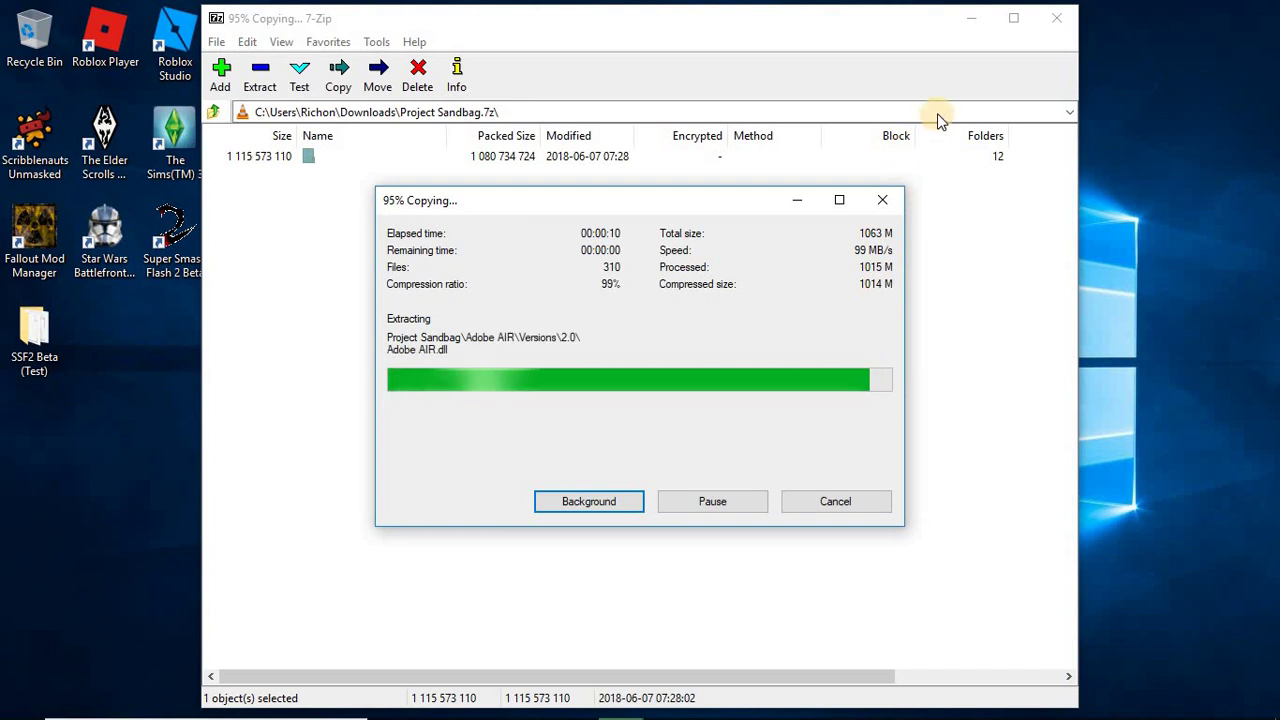
left_click(1068, 20)
Step: Open the extracted Project Sandbag folder from Downloads in File Explorer
left_click(520, 705)
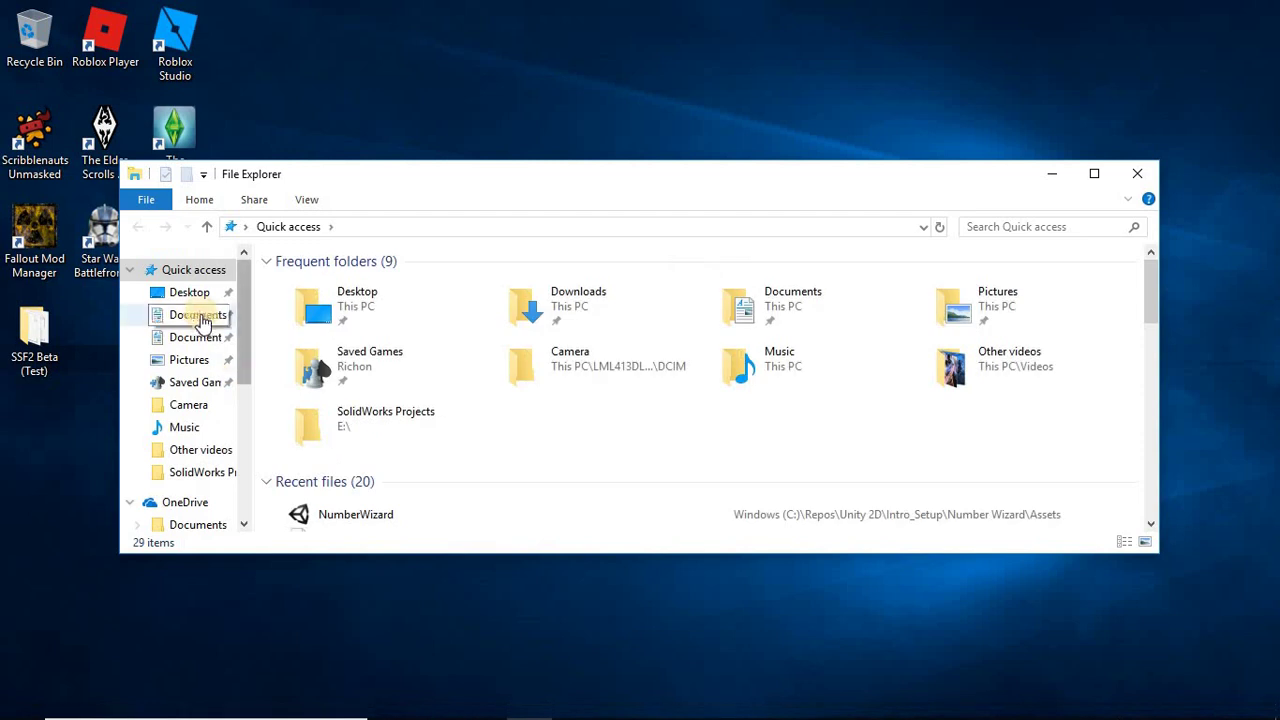
left_click(200, 315)
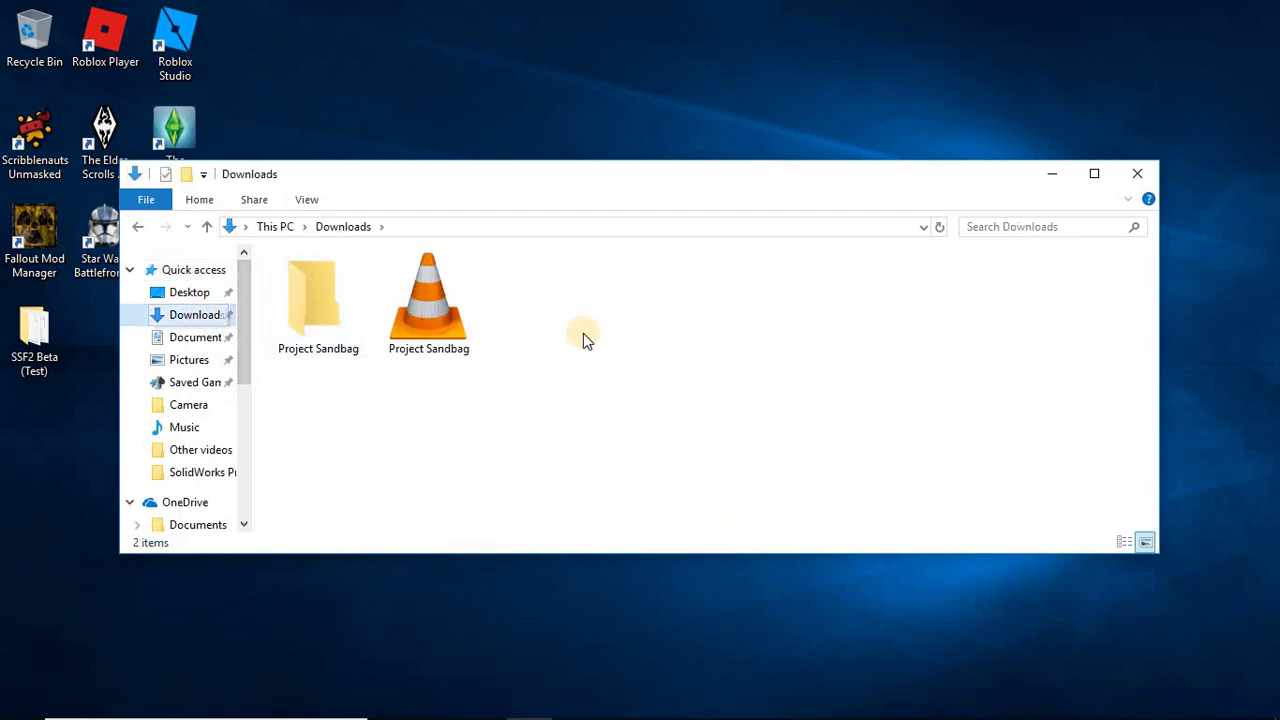
mouse_move(428, 316)
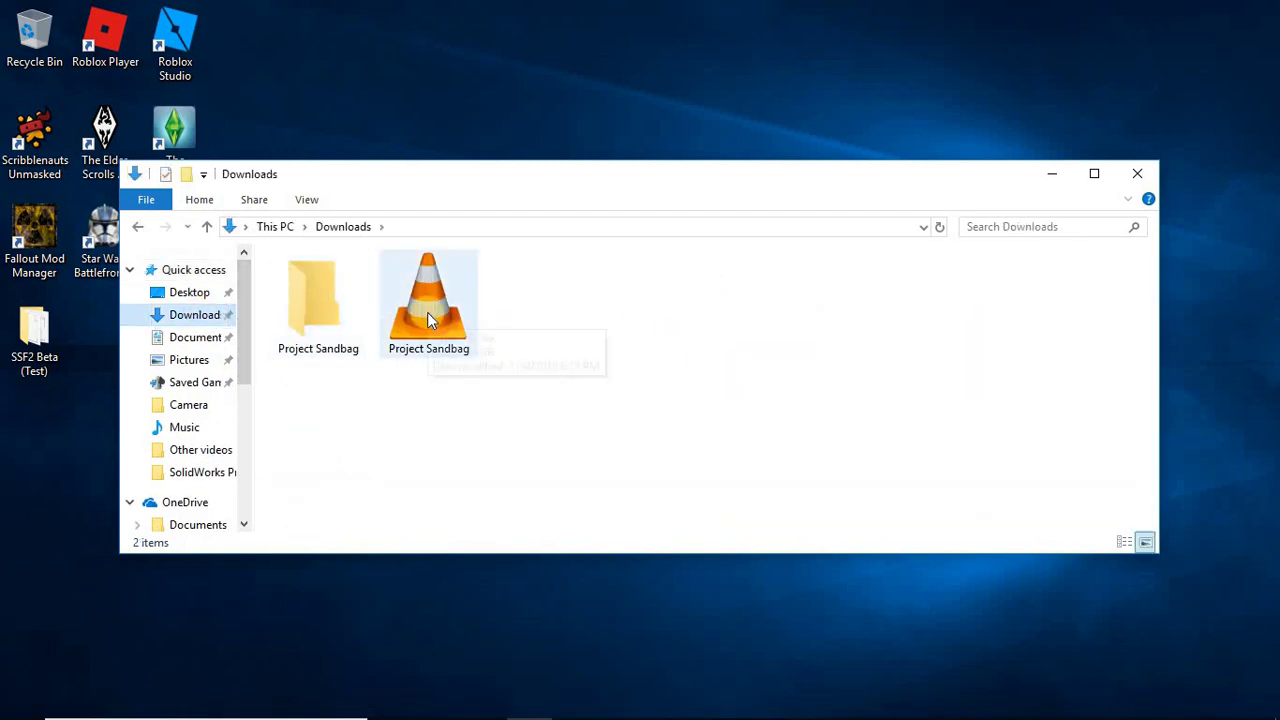
double_click(350, 325)
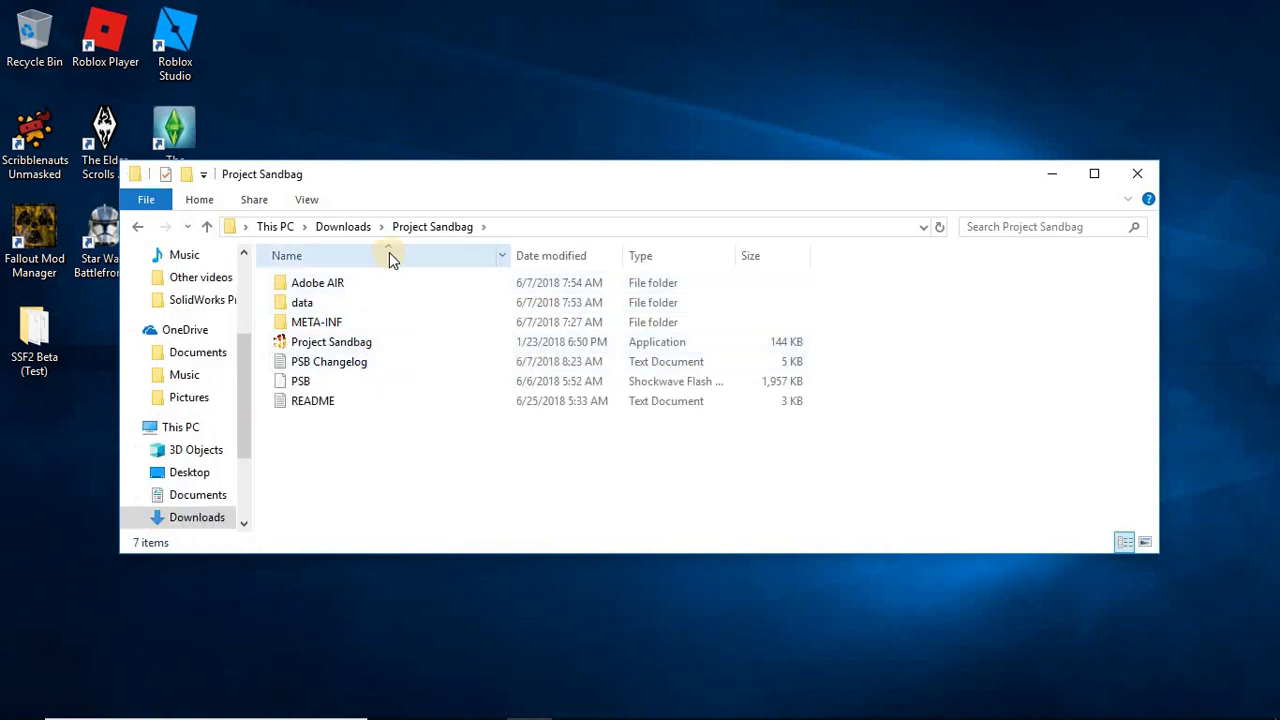
Step: Move the Project Sandbag window clear of the desktop icons and read the installation instructions in its README file
left_click_drag(392, 180, 505, 200)
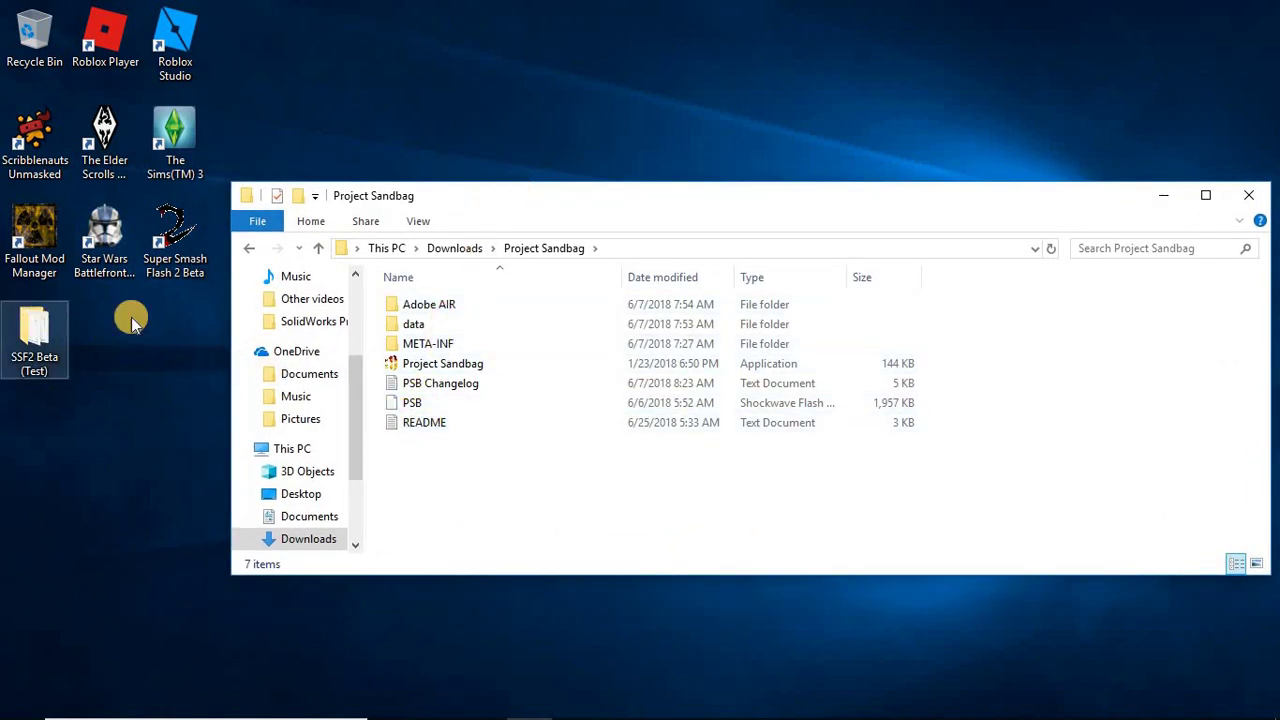
left_click_drag(608, 226, 676, 378)
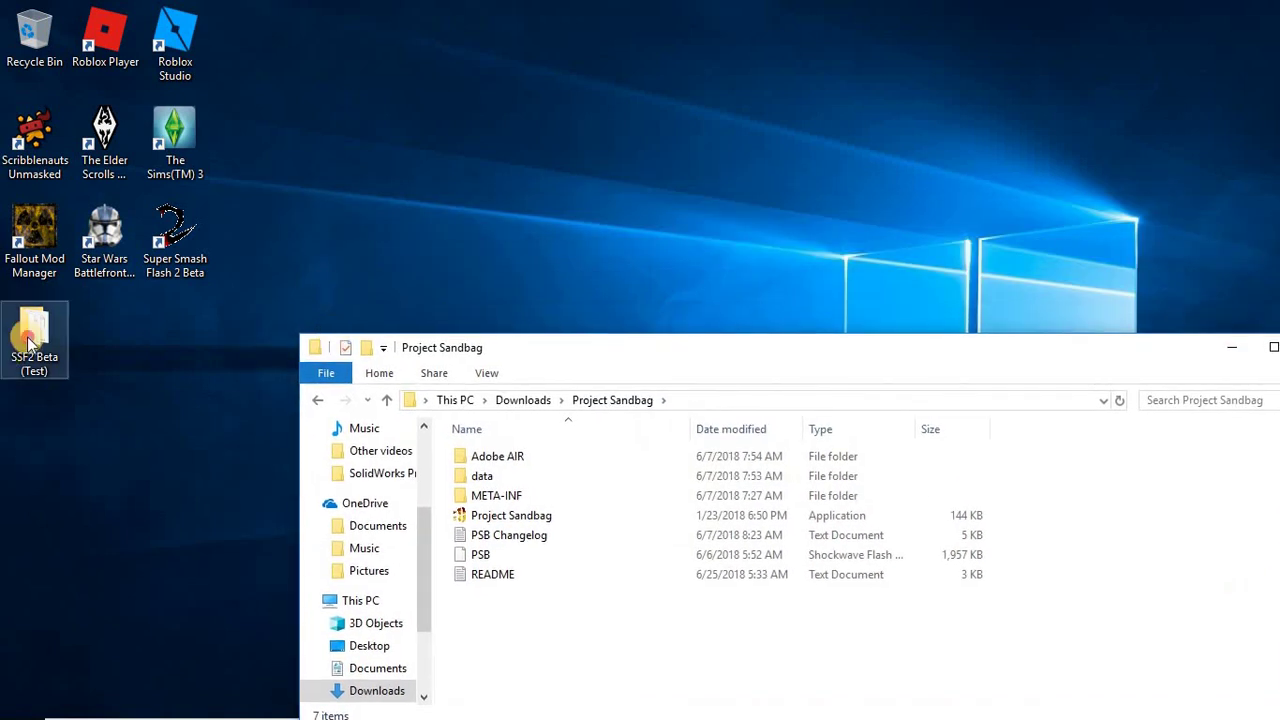
double_click(497, 574)
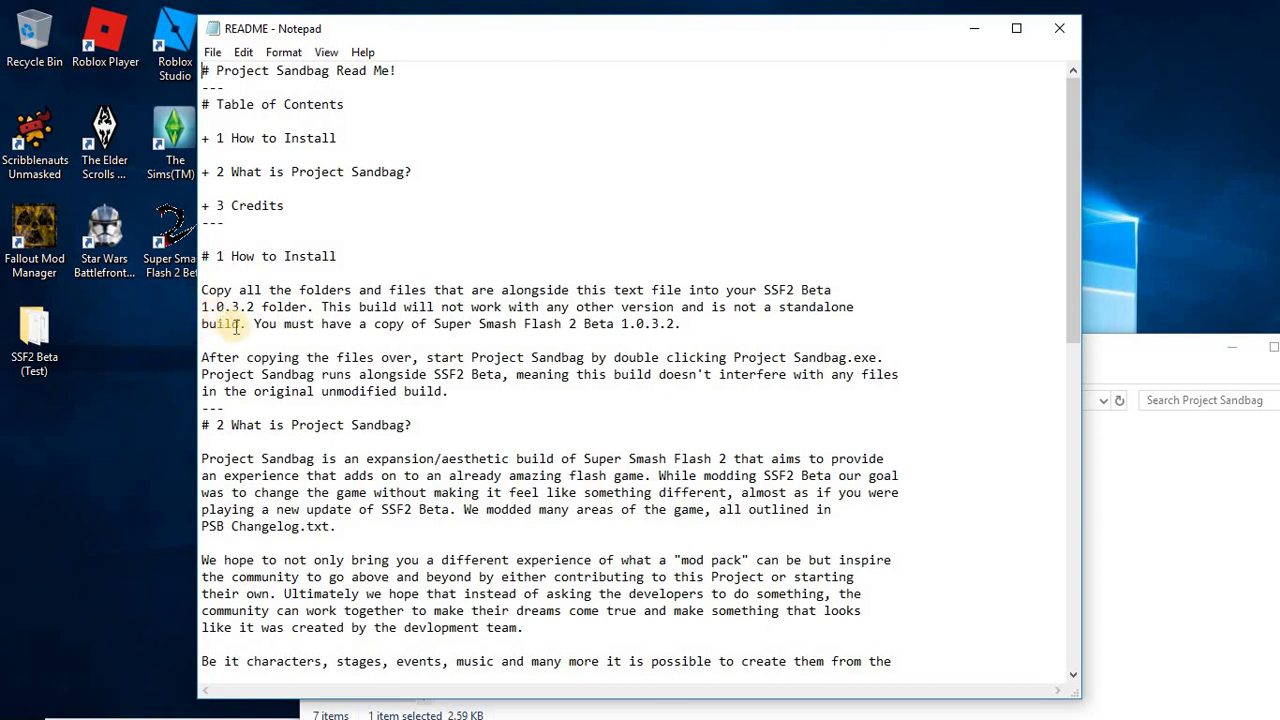
left_click(1065, 32)
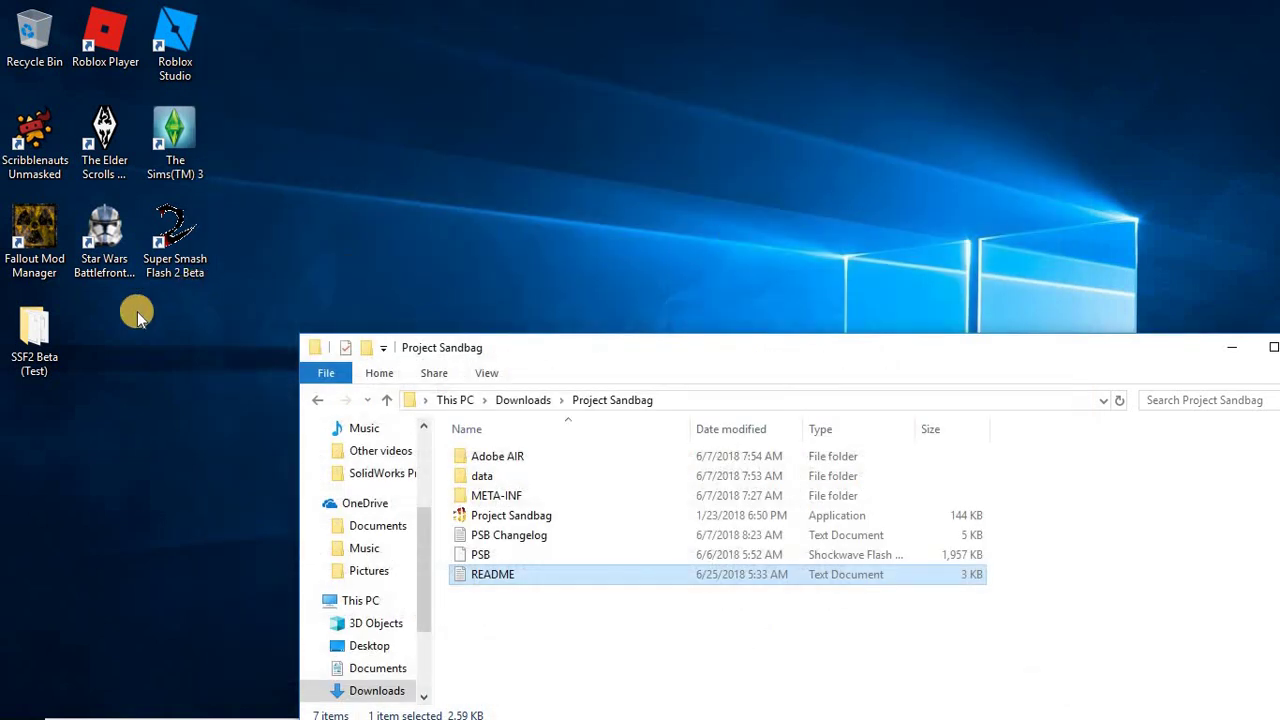
Step: Open the SSF2 Beta (Test) folder from the desktop and arrange its window and the Project Sandbag window so both are accessible
left_click(40, 330)
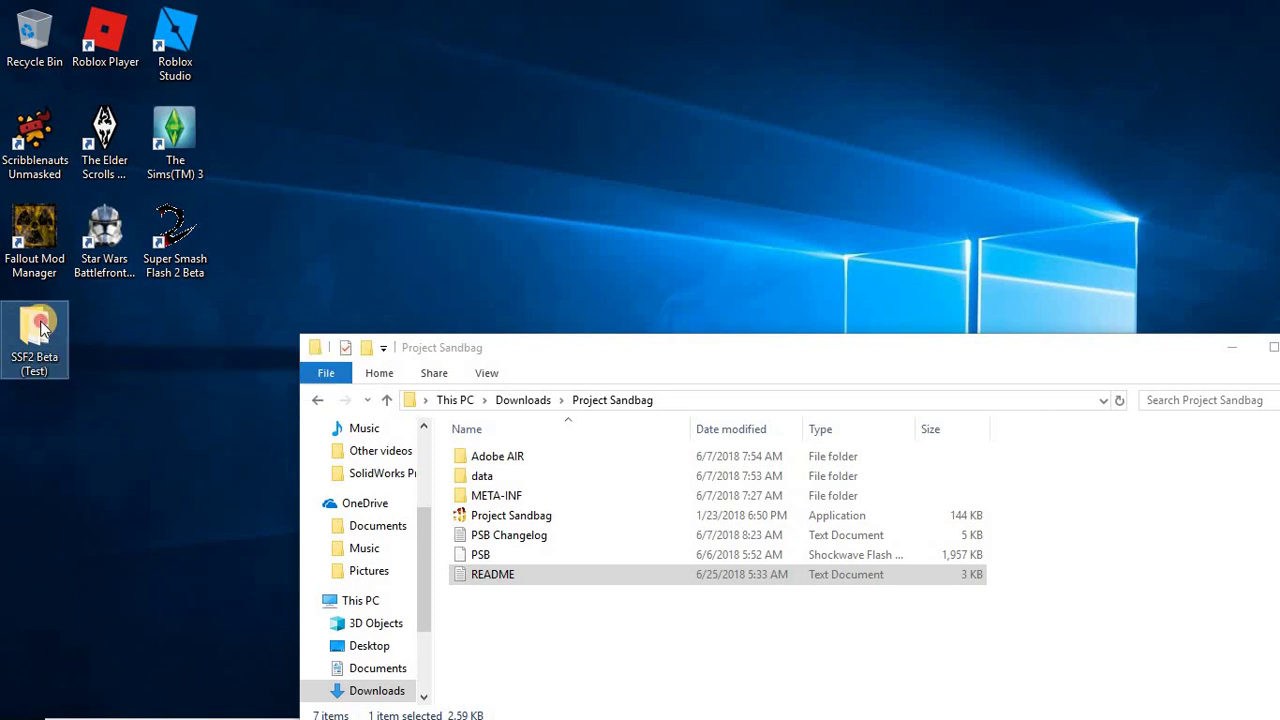
double_click(40, 330)
left_click(445, 176)
left_click_drag(445, 176, 328, 16)
left_click(1124, 360)
left_click_drag(1124, 360, 1132, 321)
Step: Copy all the files and folders in Project Sandbag into the SSF2 Beta (Test) folder
left_click_drag(1056, 568, 591, 437)
right_click(651, 437)
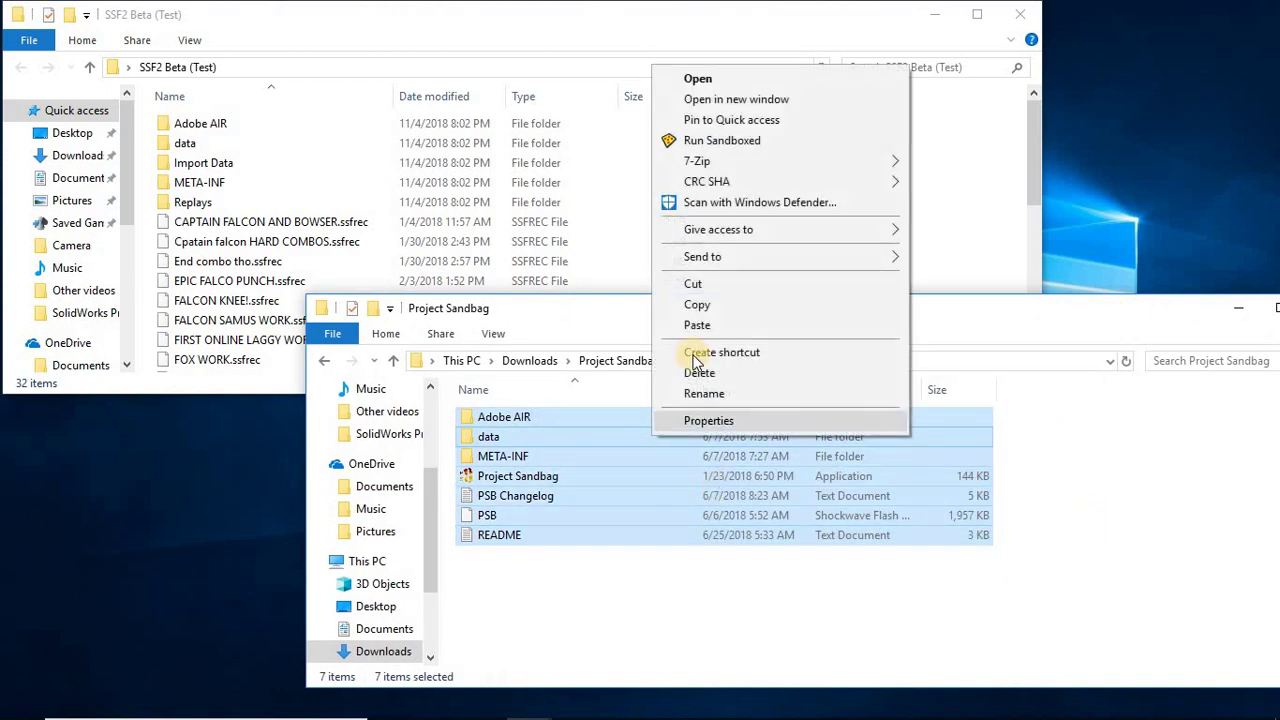
left_click(733, 304)
right_click(895, 188)
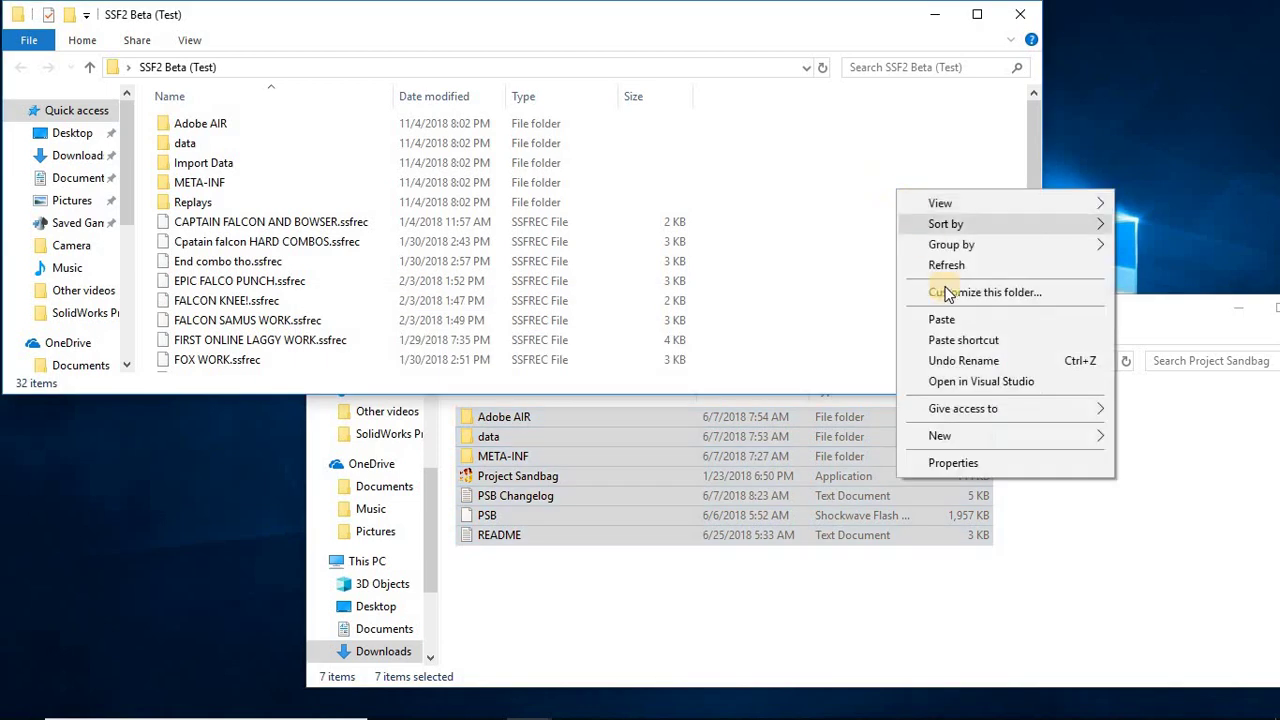
left_click(938, 325)
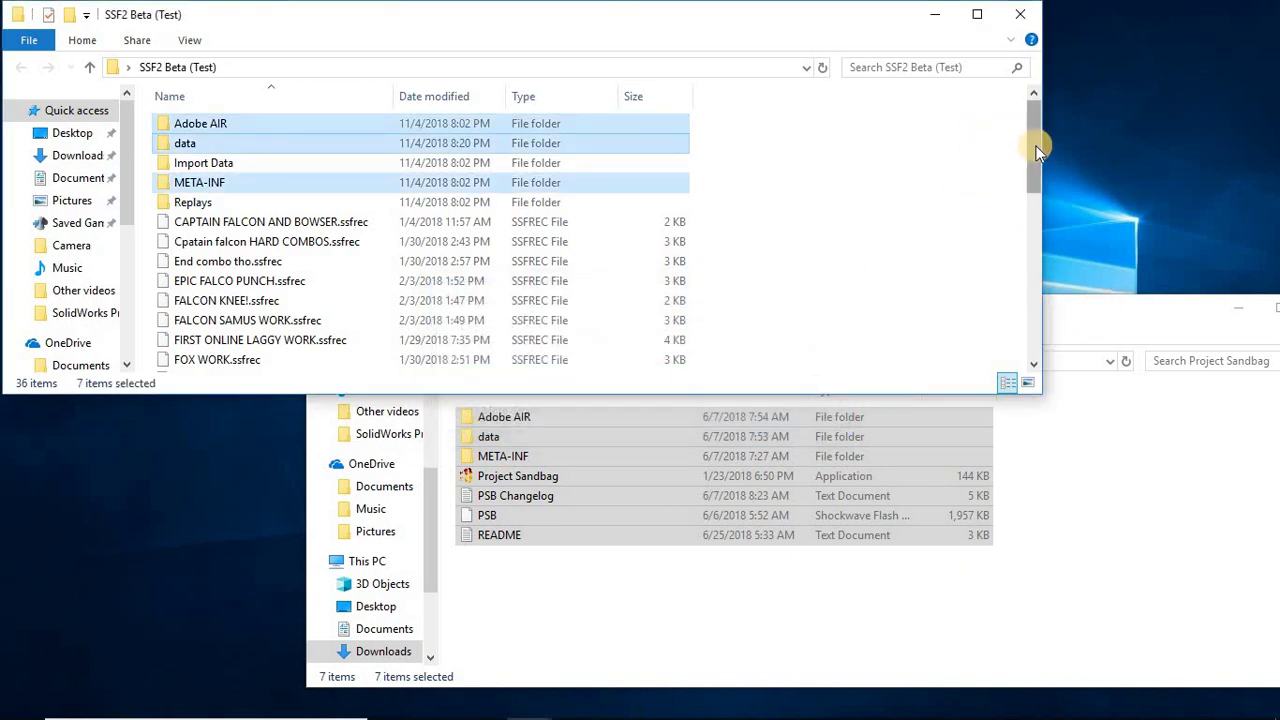
Step: Launch the Project Sandbag application from the SSF2 Beta (Test) folder and move the source folder window fully into view
left_click_drag(1034, 143, 971, 257)
left_click(789, 174)
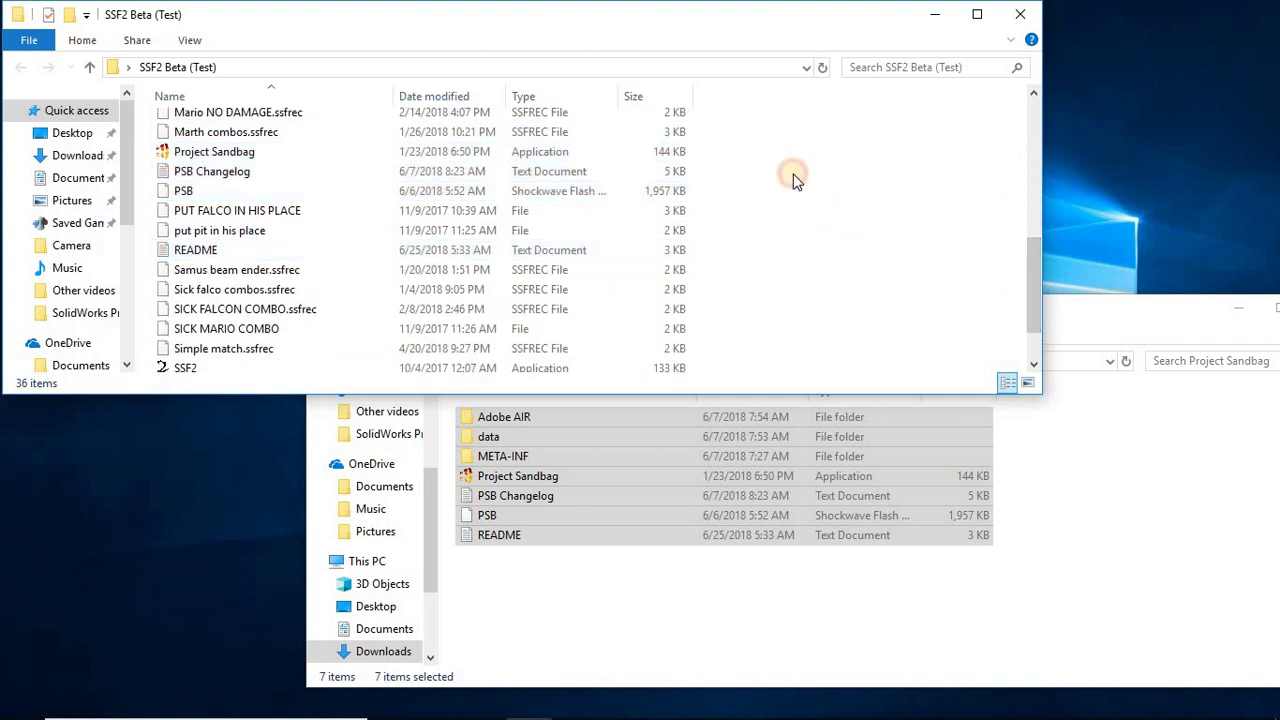
left_click(170, 151)
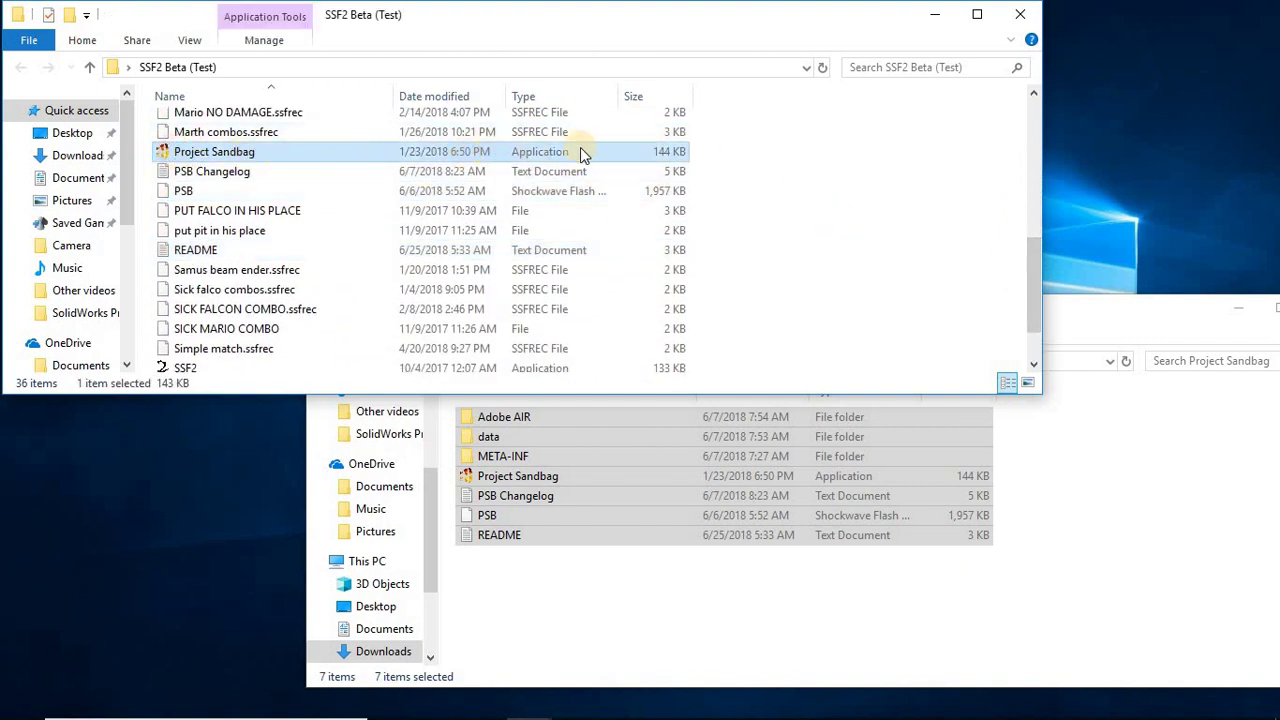
scroll(250, 250, "down", 1)
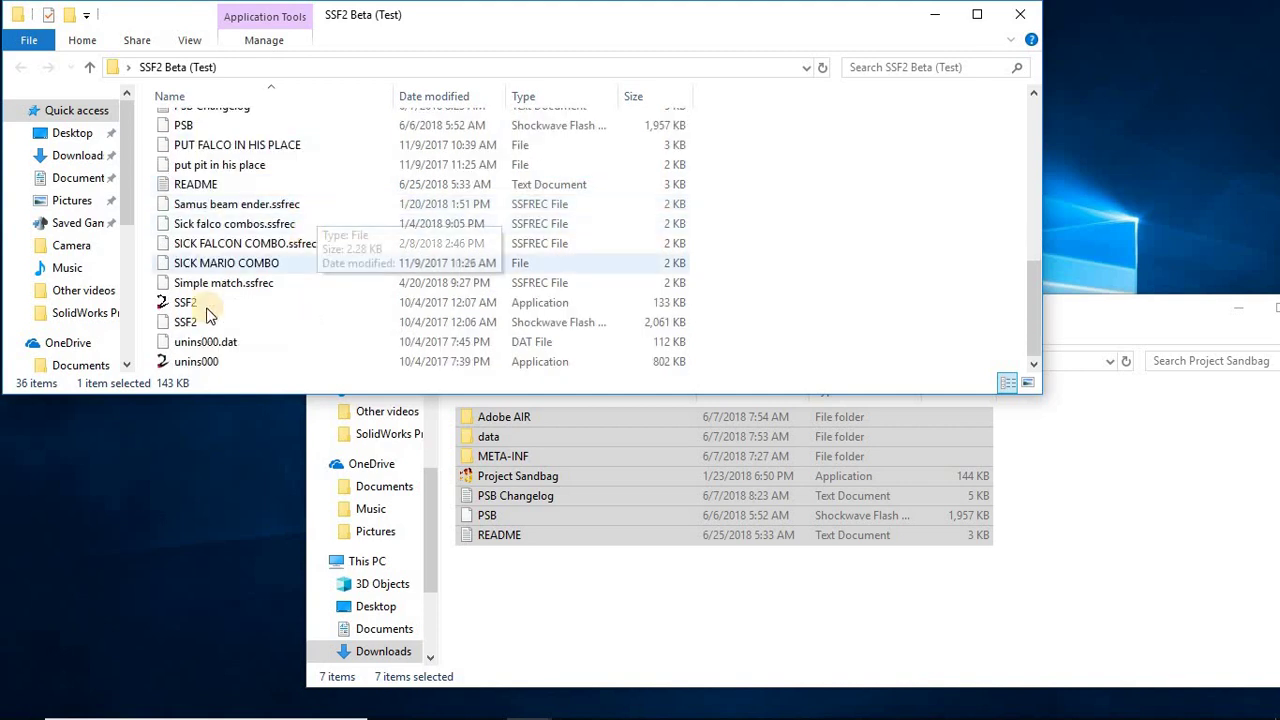
scroll(212, 300, "up", 3)
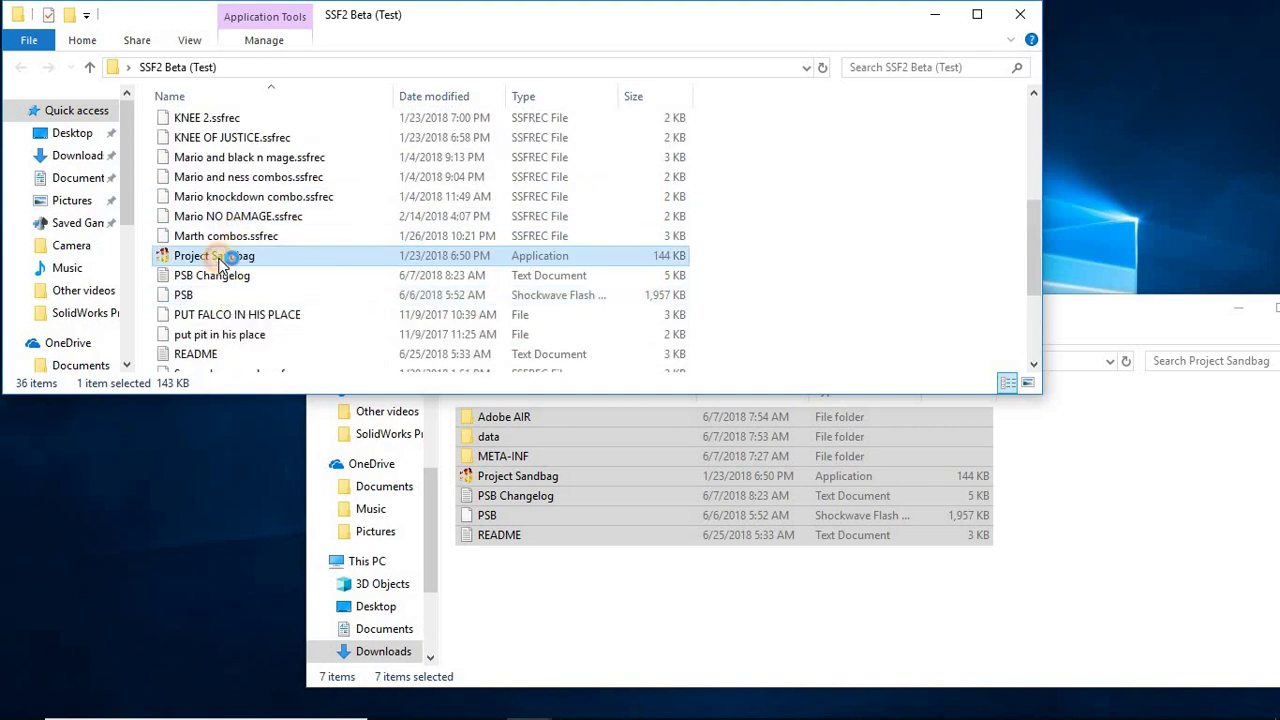
left_click(1126, 330)
left_click_drag(1109, 317, 1080, 305)
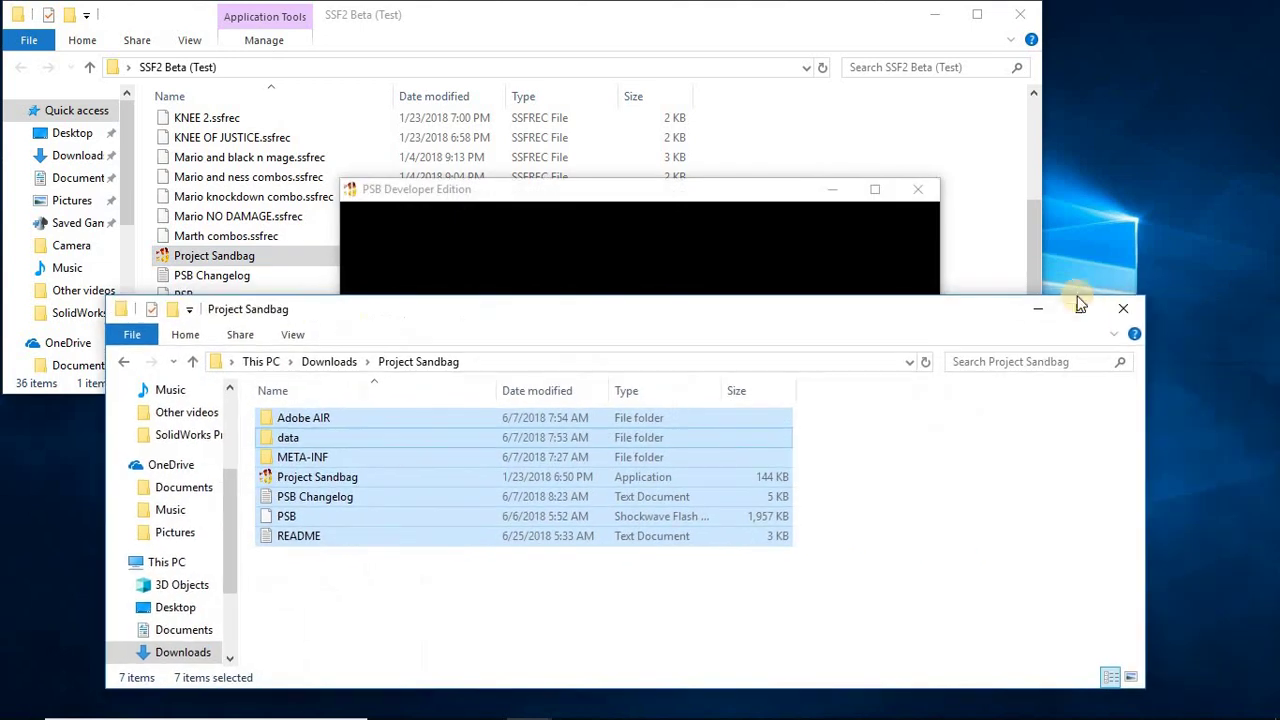
Step: Close the Project Sandbag and SSF2 Beta (Test) folder windows and enter the game's main menu from its title screen
left_click(1123, 308)
left_click(1020, 14)
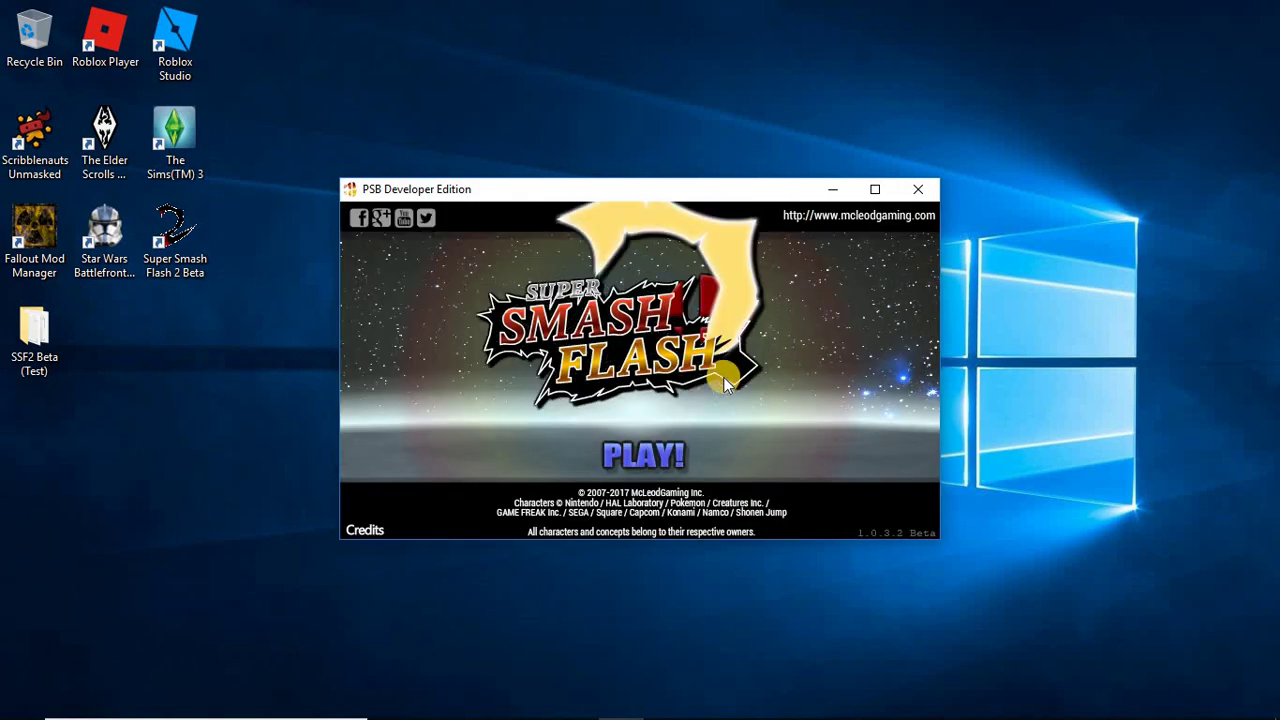
left_click(642, 462)
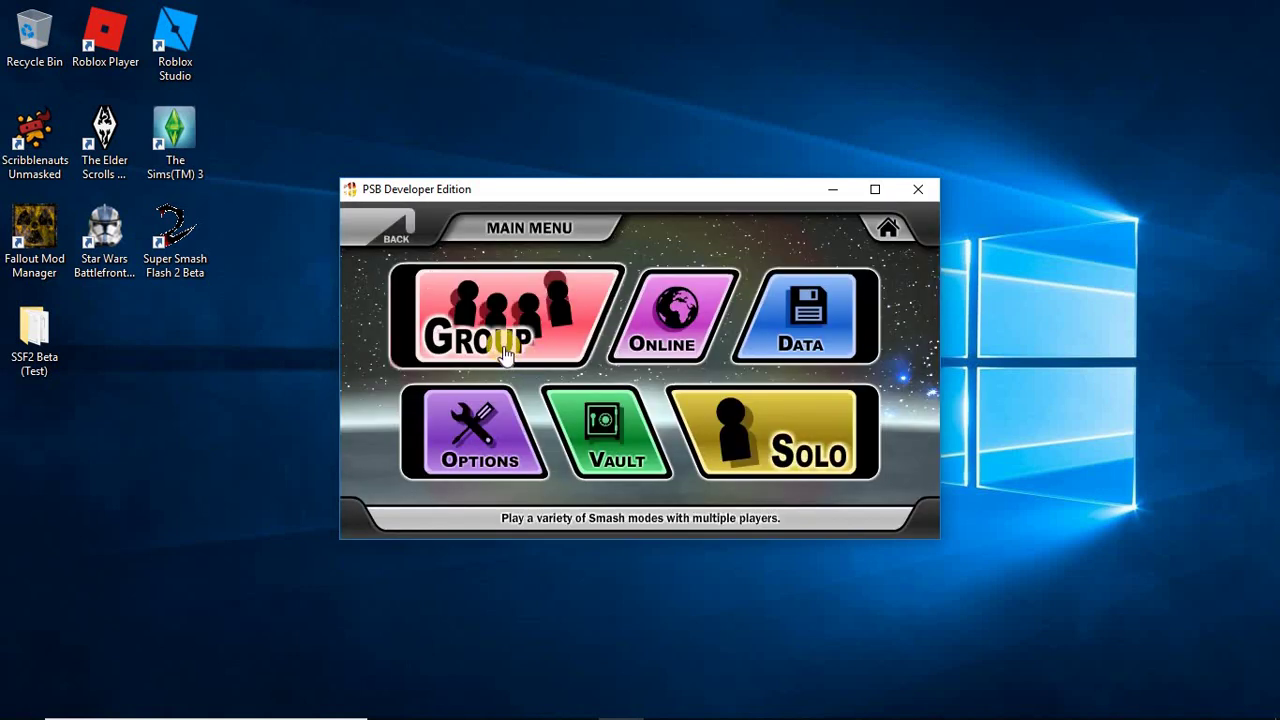
Step: Start a Free for All group match with Mr. Incredible as Player 1 against a Random CPU as Player 2
left_click(512, 338)
left_click(503, 342)
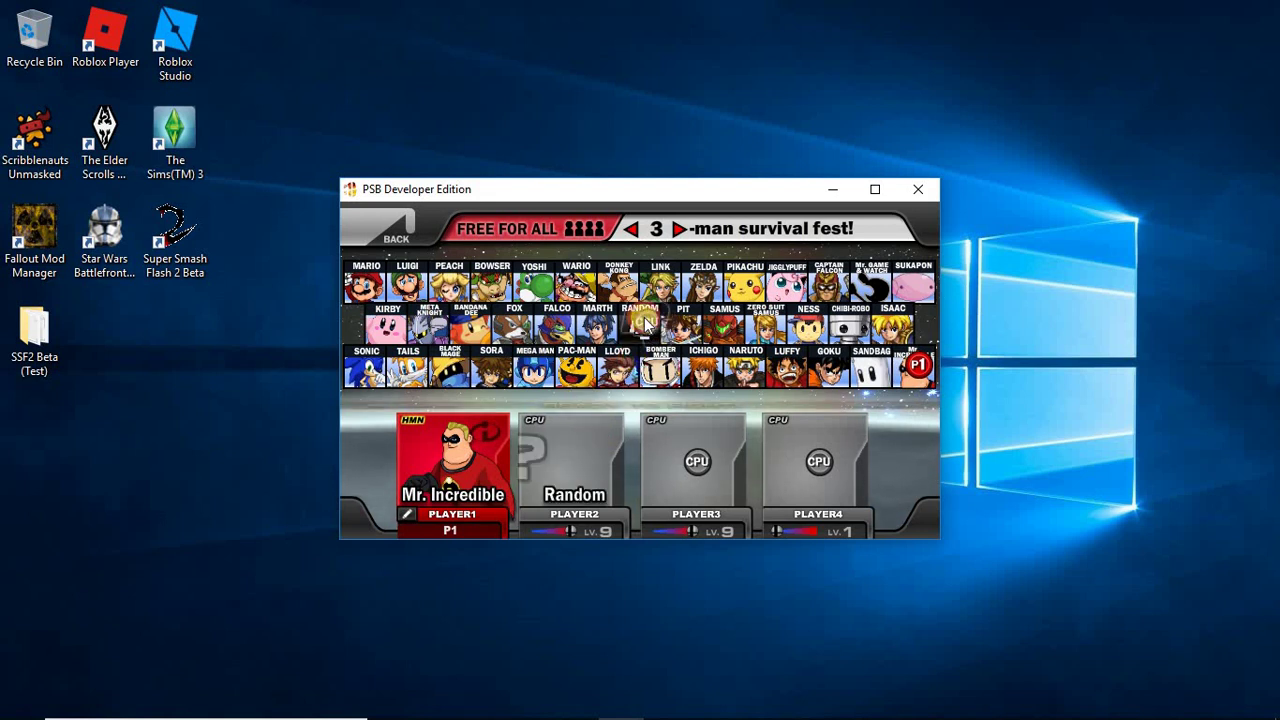
key("Return")
key("Return")
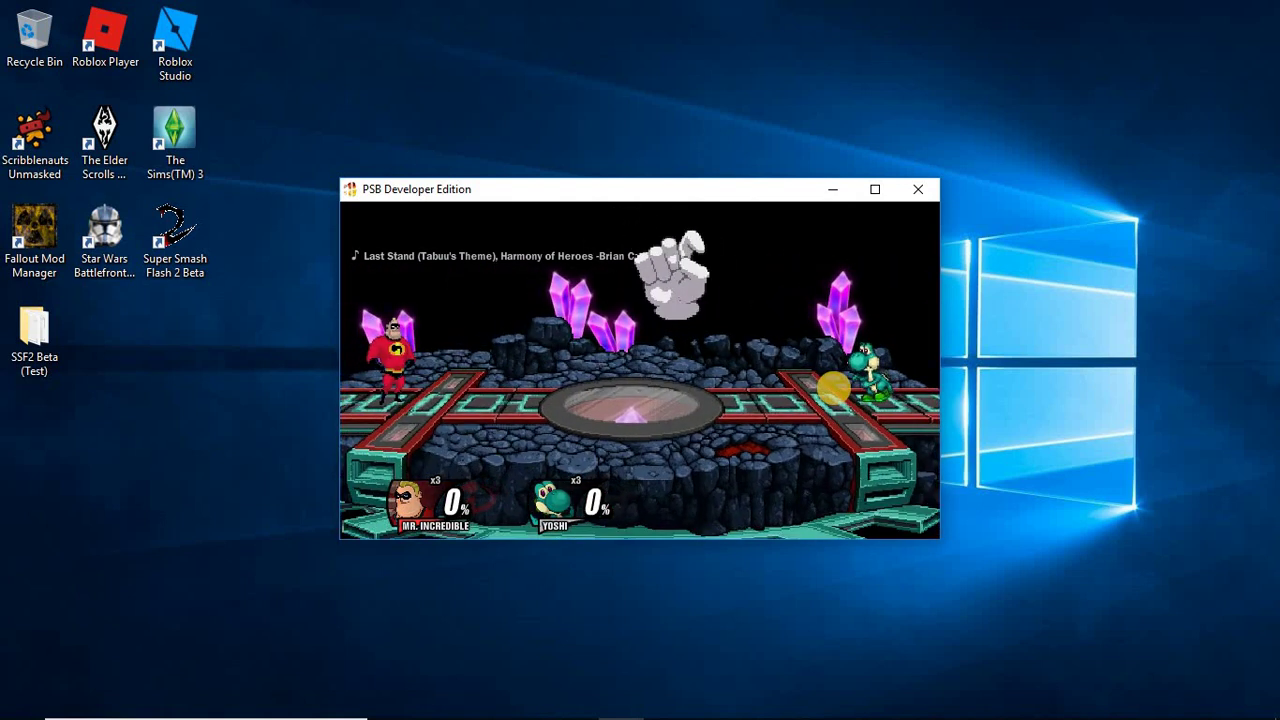
Step: Test the modded match by moving and jumping with Mr. Incredible, and close the game
key("Right")
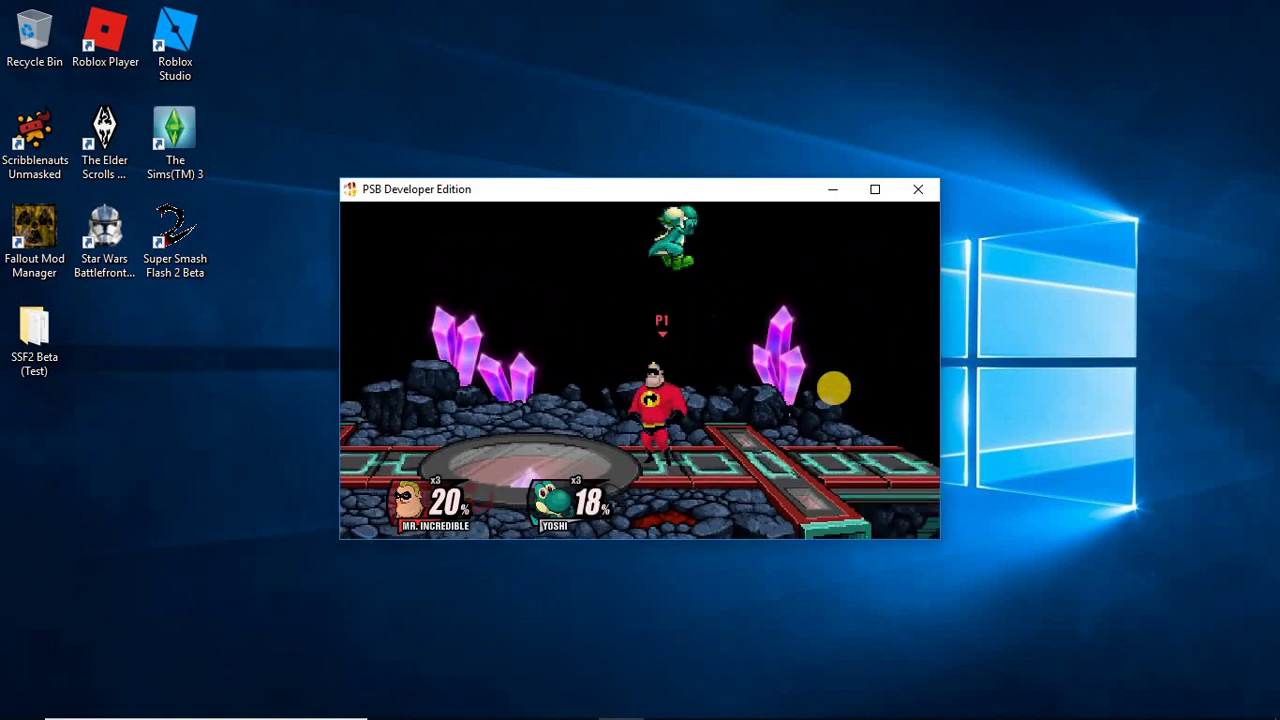
key("Up")
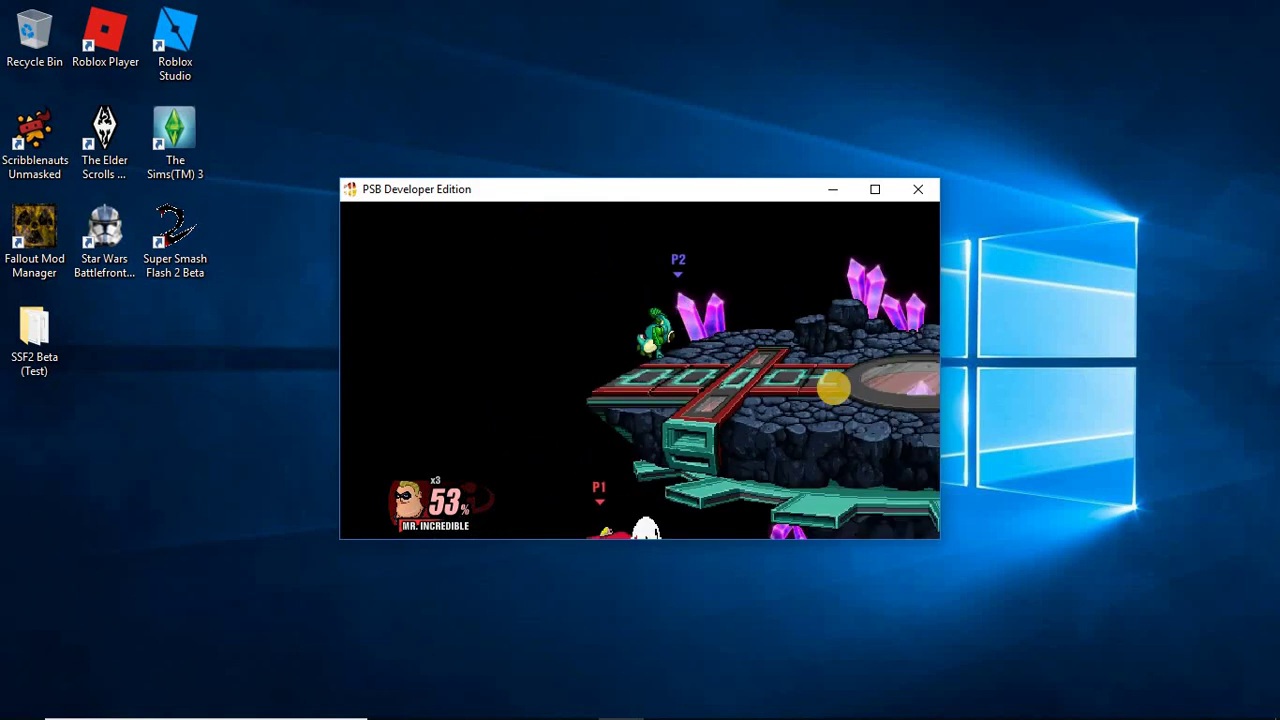
left_click(918, 189)
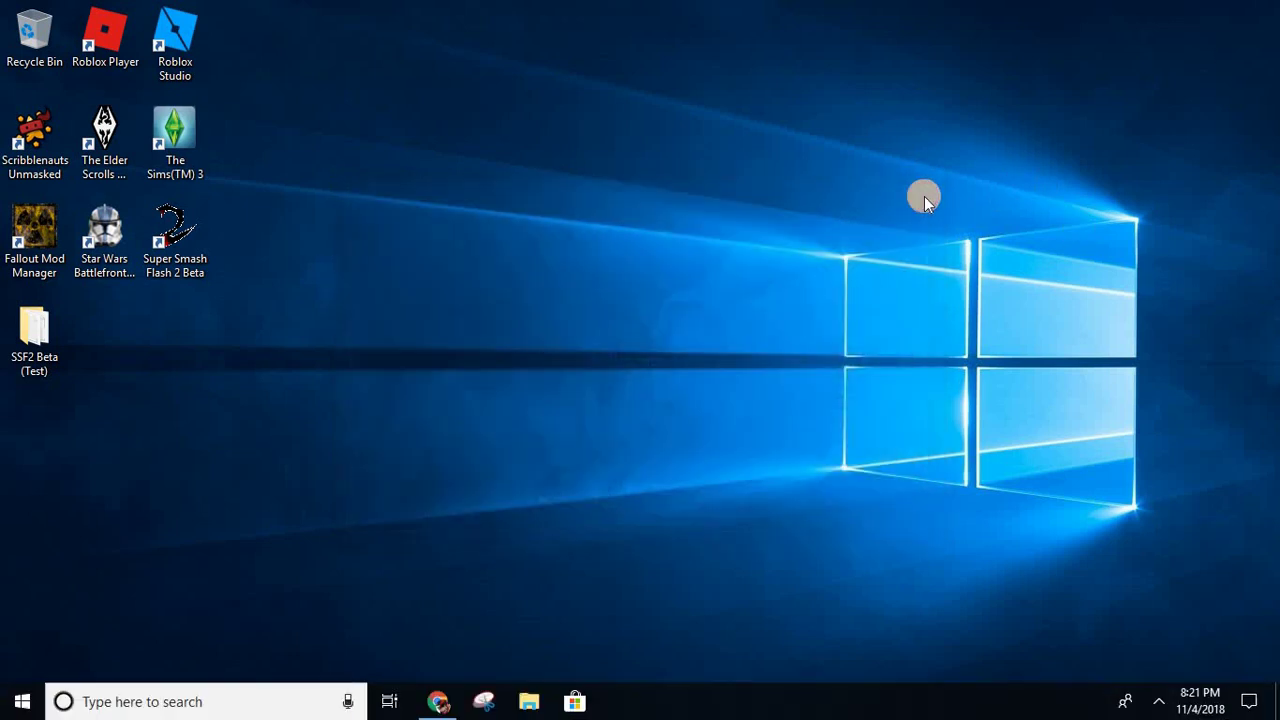